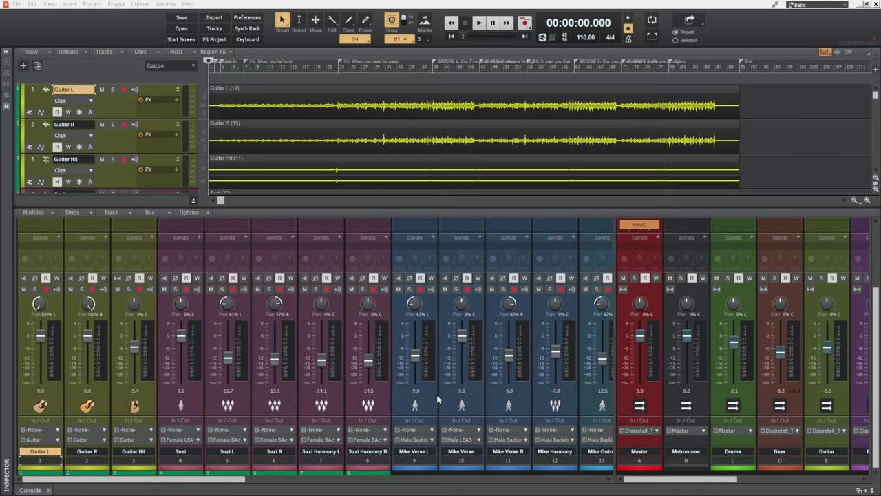
Move the Mike Verse L strip to the far left so it becomes track 1, ahead of Guitar L and Guitar R
{"action": "left_click", "coordinate": [422, 460]}
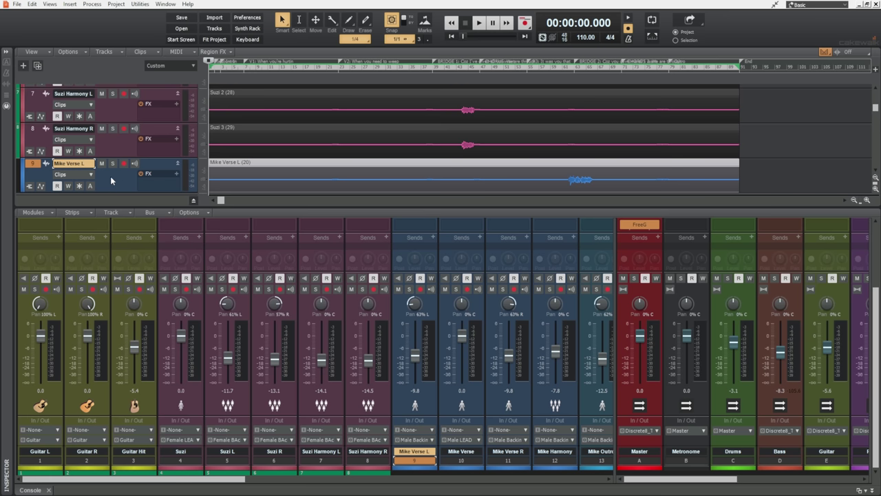
{"action": "key", "text": "alt"}
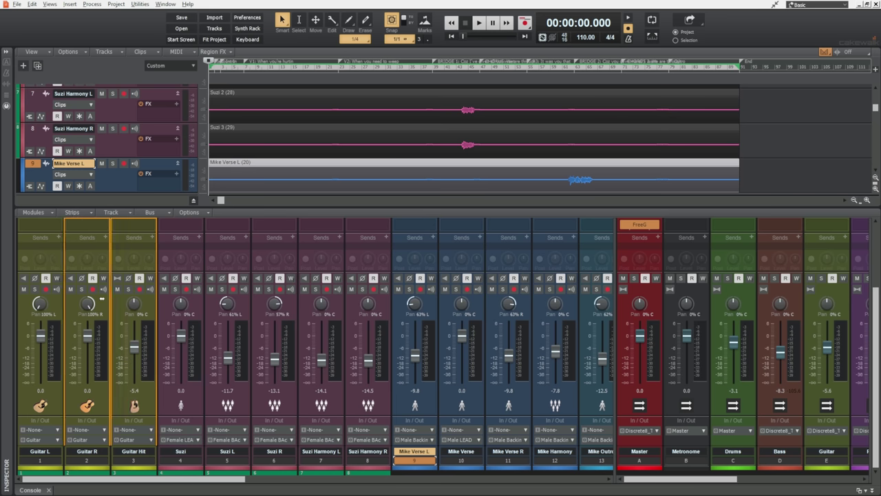
{"action": "left_click_drag", "start_coordinate": [32, 296], "coordinate": [31, 295]}
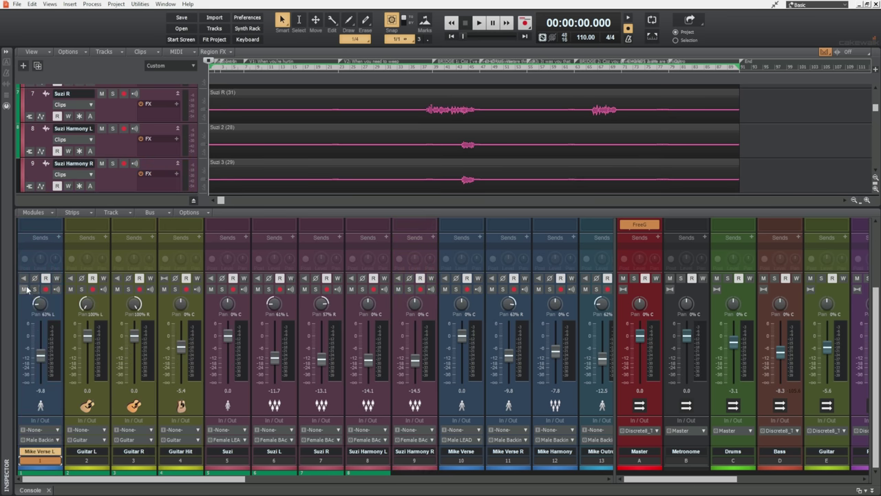
{"action": "scroll", "coordinate": [127, 143], "scroll_direction": "up", "scroll_amount": 3}
{"action": "scroll", "coordinate": [125, 144], "scroll_direction": "up", "scroll_amount": 3}
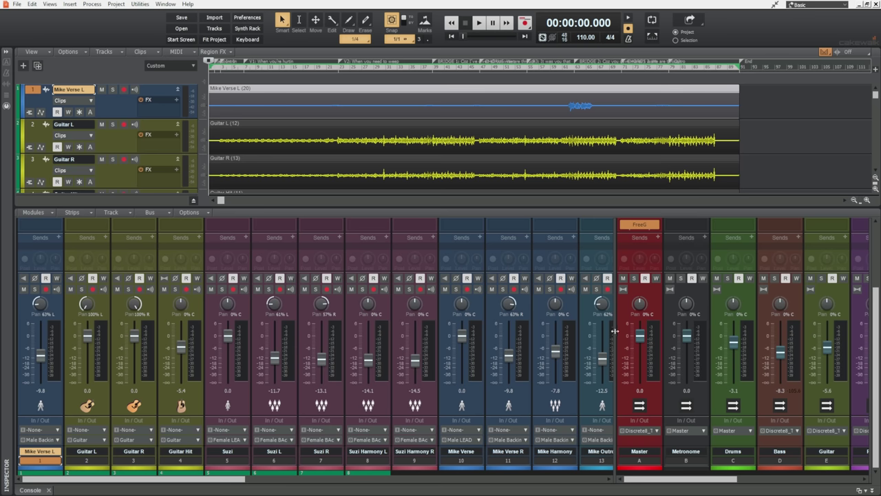
Widen the bus section of the Console and show the bus tracks in the track view
{"action": "left_click_drag", "start_coordinate": [613, 332], "coordinate": [352, 340]}
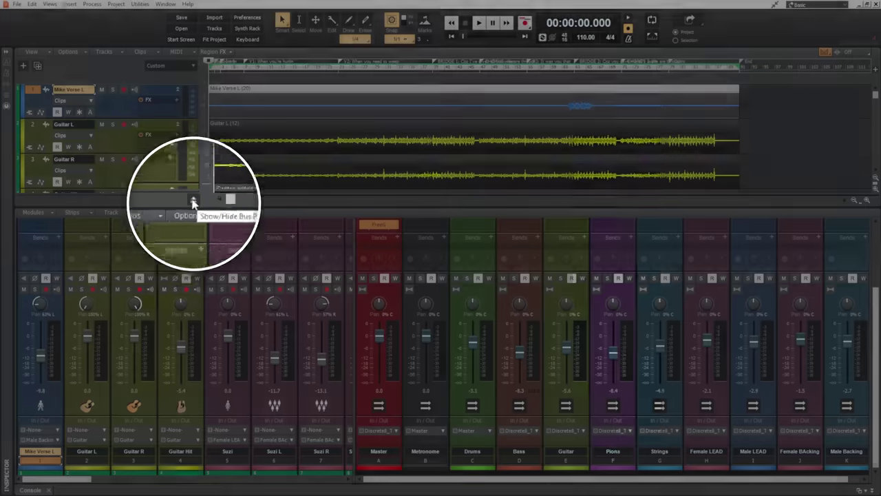
{"action": "left_click", "coordinate": [193, 199]}
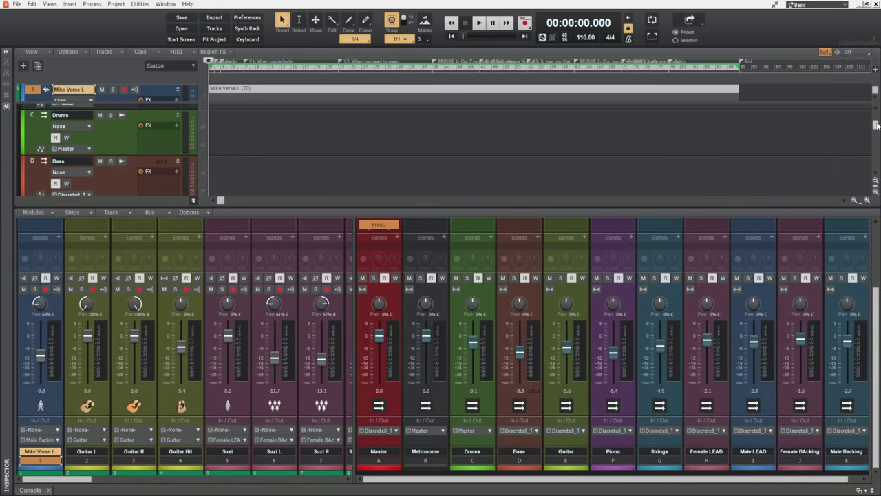
{"action": "scroll", "coordinate": [875, 125], "scroll_direction": "up", "scroll_amount": 3}
{"action": "scroll", "coordinate": [876, 121], "scroll_direction": "down", "scroll_amount": 3}
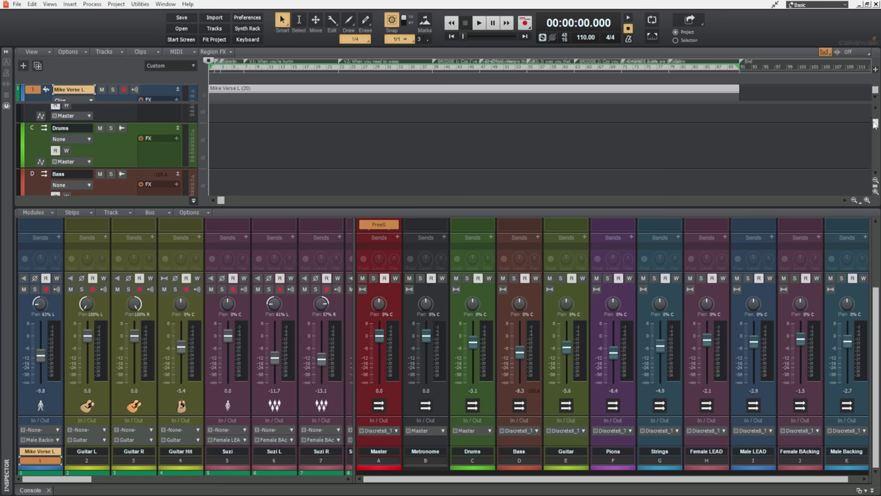
Select the Drums bus and pick Automation > Bus Input Gain from its automation lane menu
{"action": "left_click", "coordinate": [109, 146]}
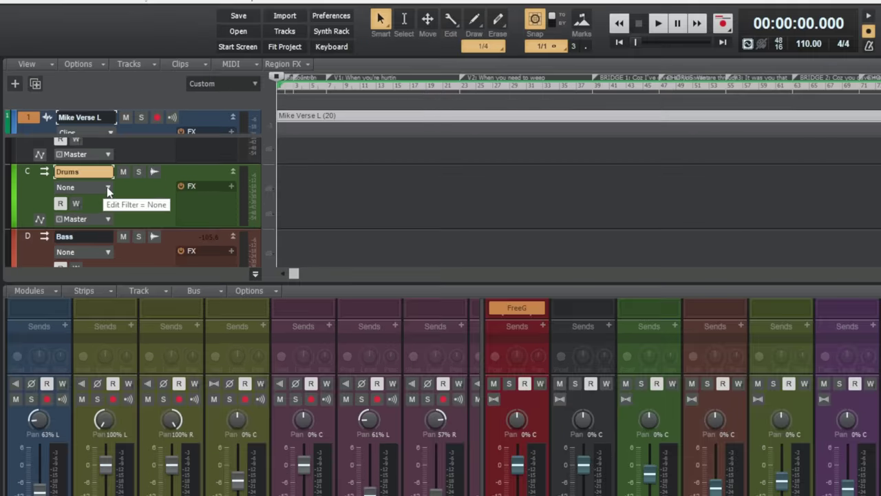
{"action": "left_click", "coordinate": [89, 139]}
{"action": "mouse_move", "coordinate": [188, 277]}
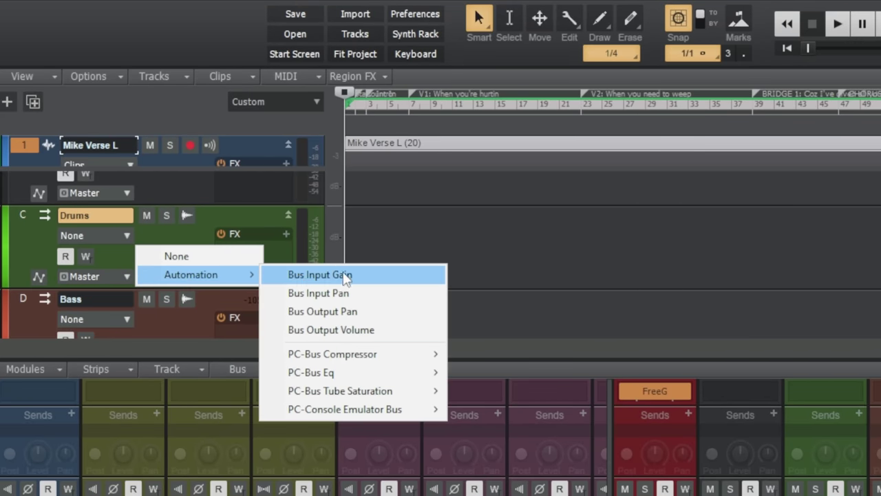
Display the Drums Bus Input Gain envelope and add nodes forming a rise, a dip, then a rise again
{"action": "left_click", "coordinate": [351, 276]}
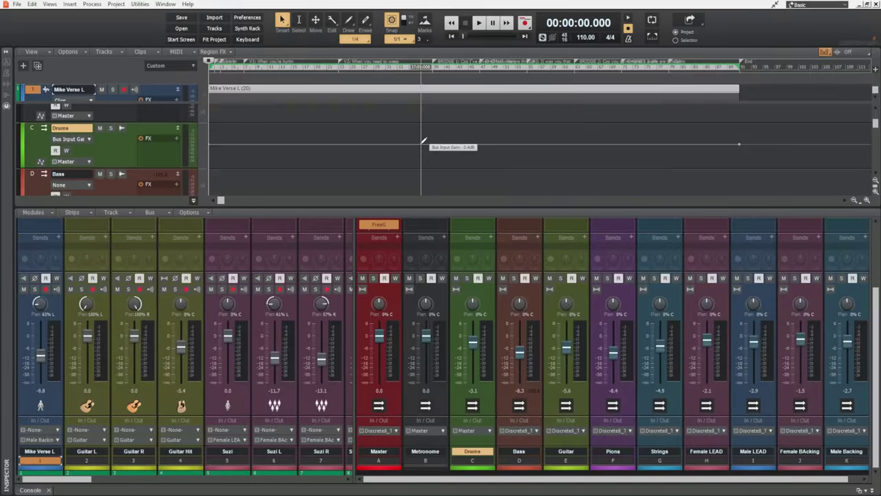
{"action": "left_click", "coordinate": [421, 141]}
{"action": "left_click", "coordinate": [485, 134]}
{"action": "left_click_drag", "start_coordinate": [547, 134], "coordinate": [544, 149]}
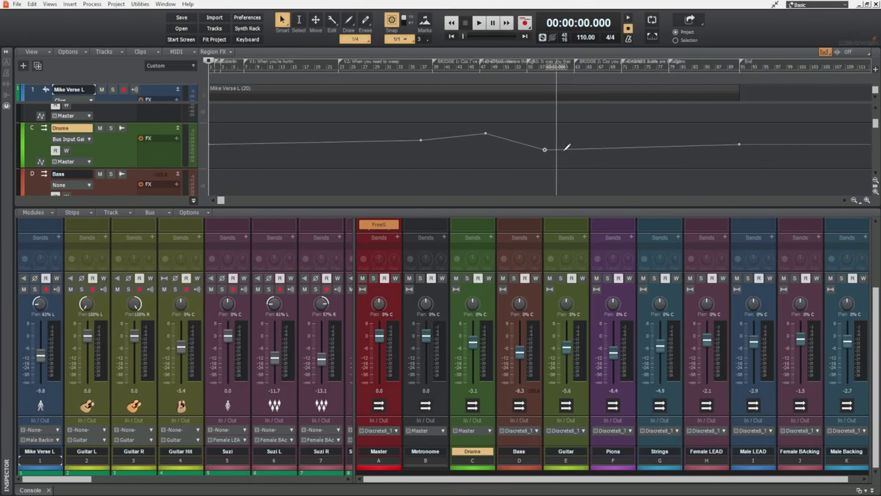
{"action": "left_click_drag", "start_coordinate": [608, 147], "coordinate": [615, 138]}
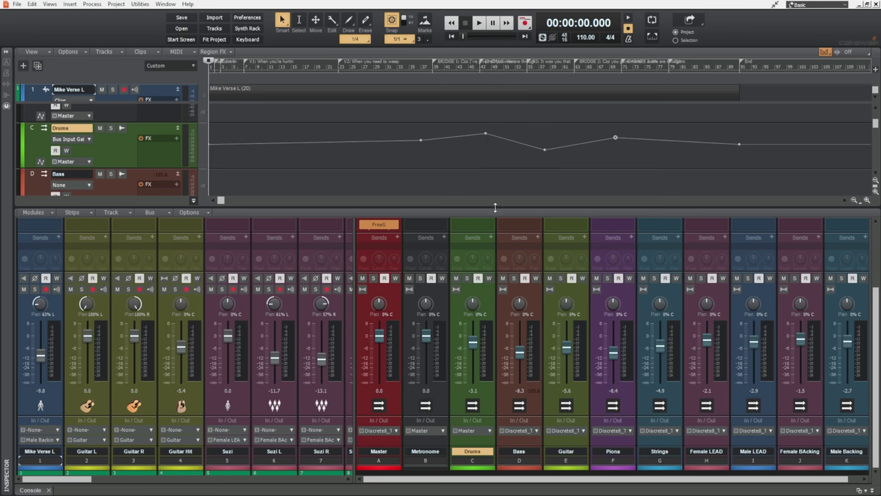
Enlarge the track view to show more tracks and make the Guitar Hit track slightly taller
{"action": "left_click_drag", "start_coordinate": [494, 206], "coordinate": [495, 307]}
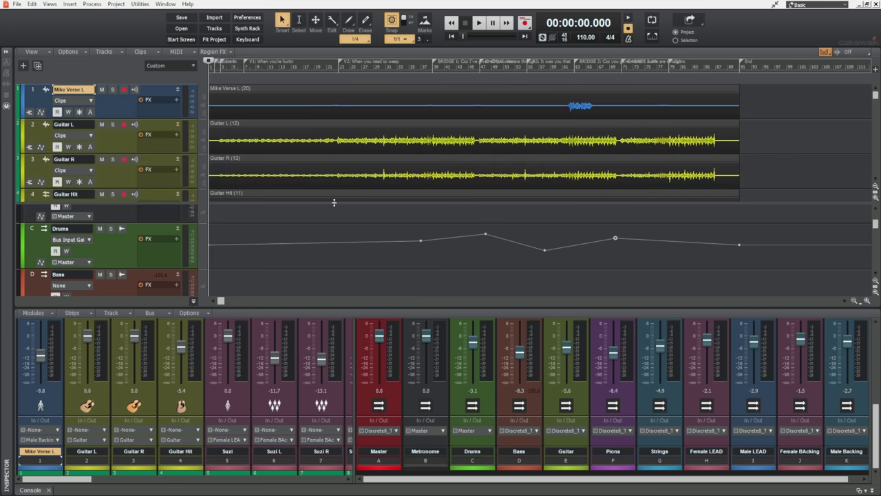
{"action": "left_click_drag", "start_coordinate": [334, 202], "coordinate": [355, 188]}
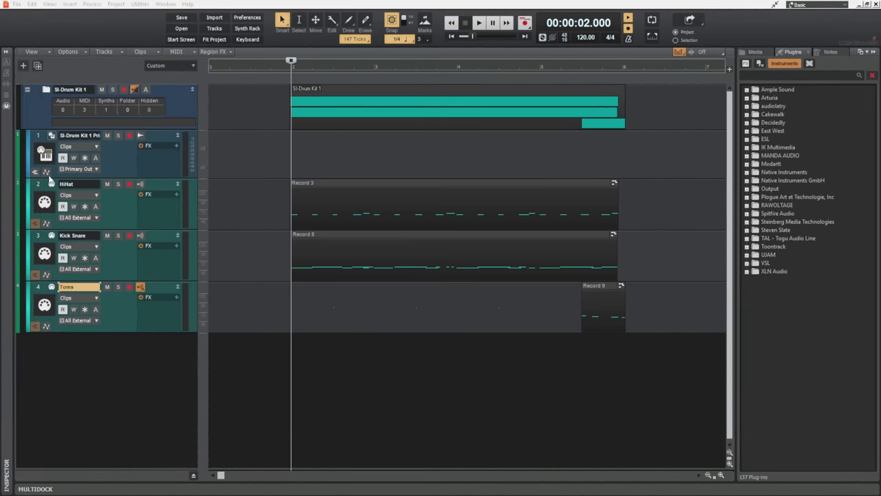
{"action": "left_click", "coordinate": [51, 137]}
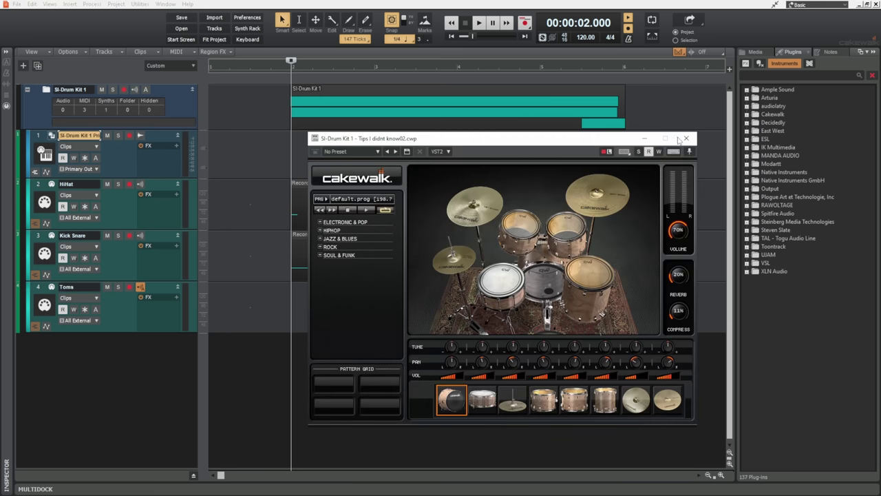
{"action": "left_click", "coordinate": [687, 140]}
{"action": "left_click", "coordinate": [121, 213]}
{"action": "left_click", "coordinate": [121, 274]}
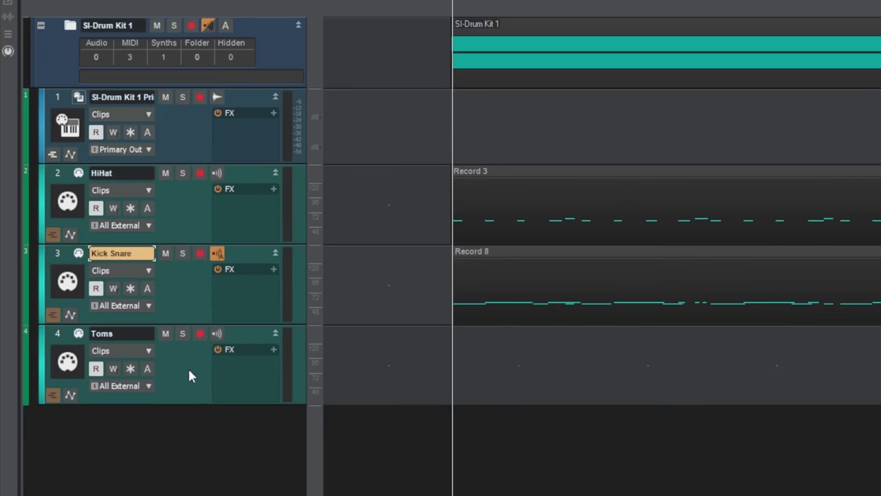
{"action": "left_click", "coordinate": [188, 372]}
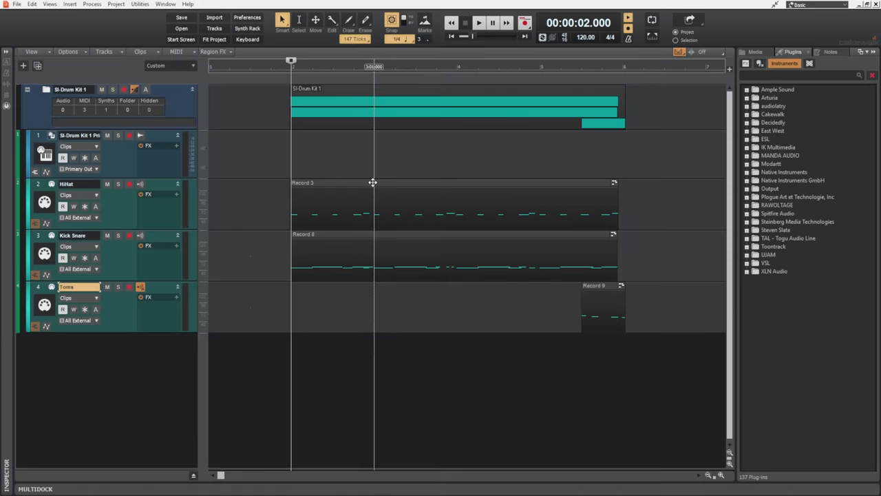
{"action": "double_click", "coordinate": [373, 182]}
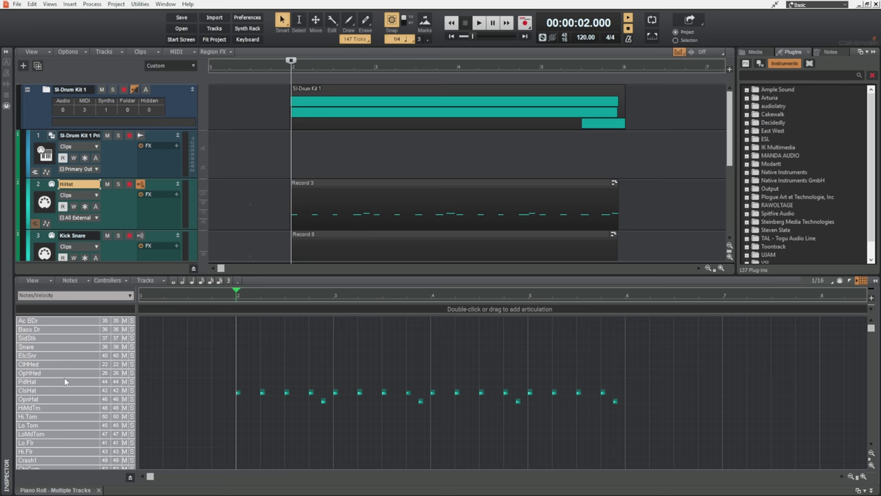
{"action": "left_click", "coordinate": [41, 416]}
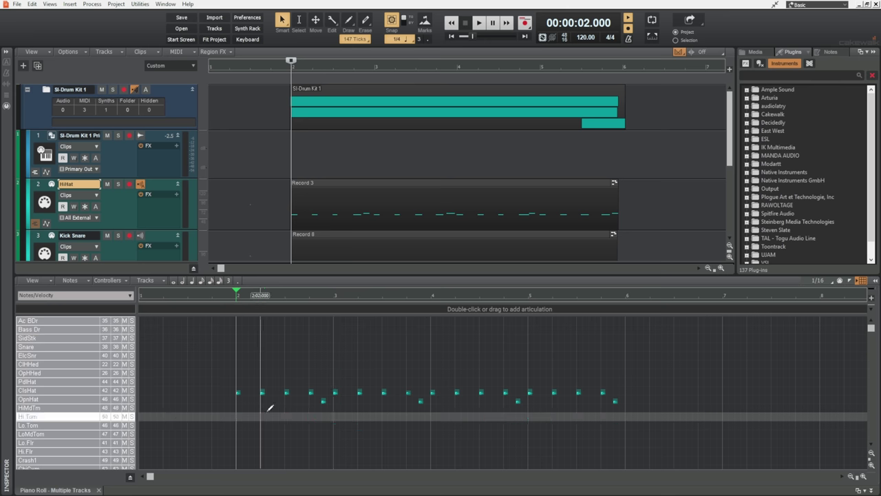
{"action": "left_click", "coordinate": [98, 489]}
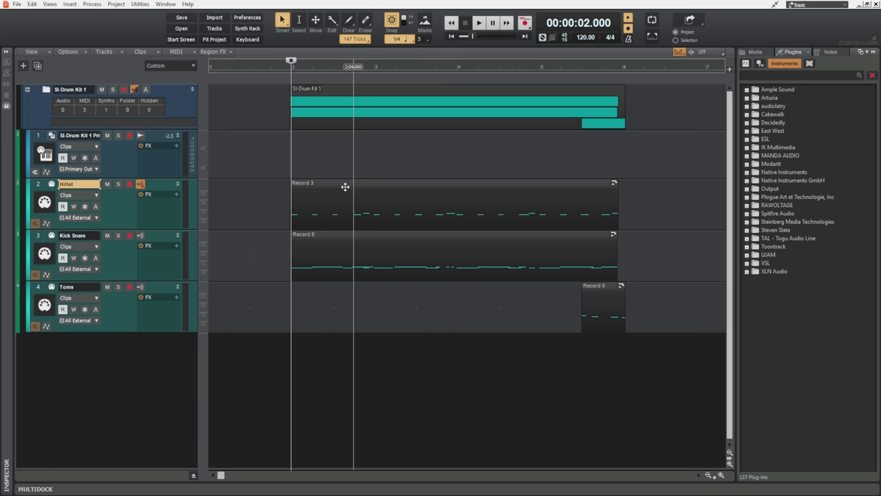
{"action": "left_click", "coordinate": [116, 256]}
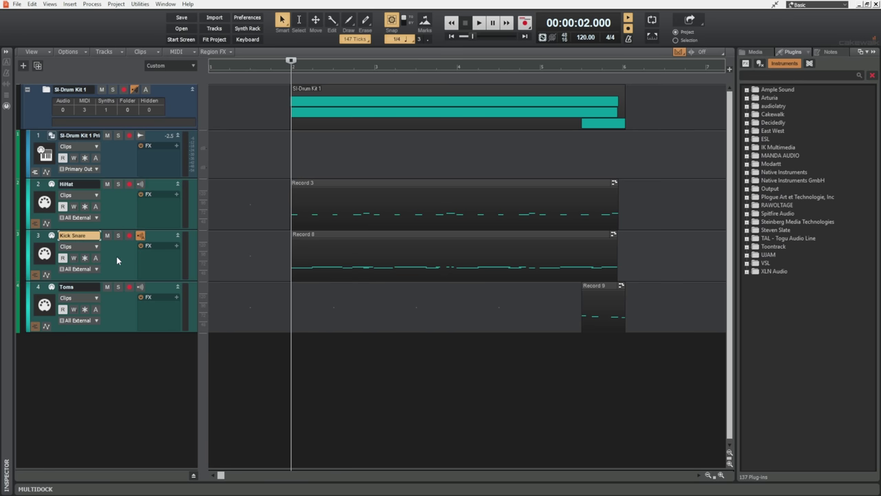
{"action": "left_click", "coordinate": [121, 315]}
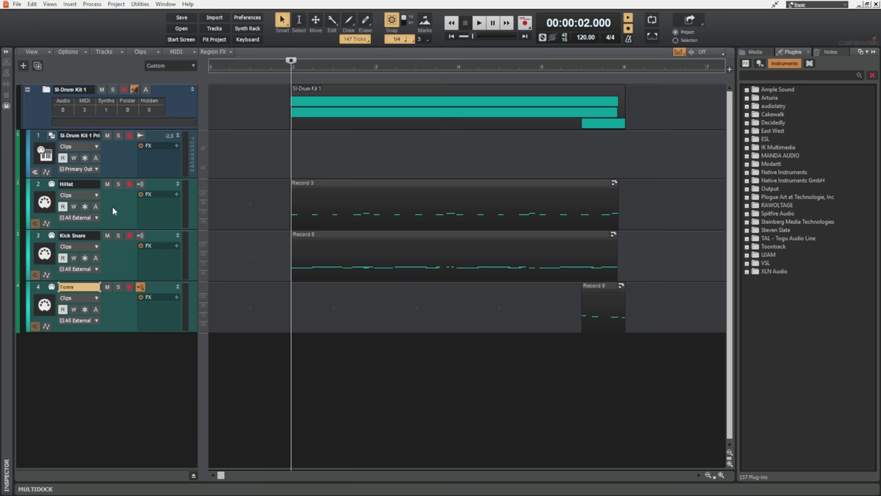
{"action": "left_click", "coordinate": [432, 182]}
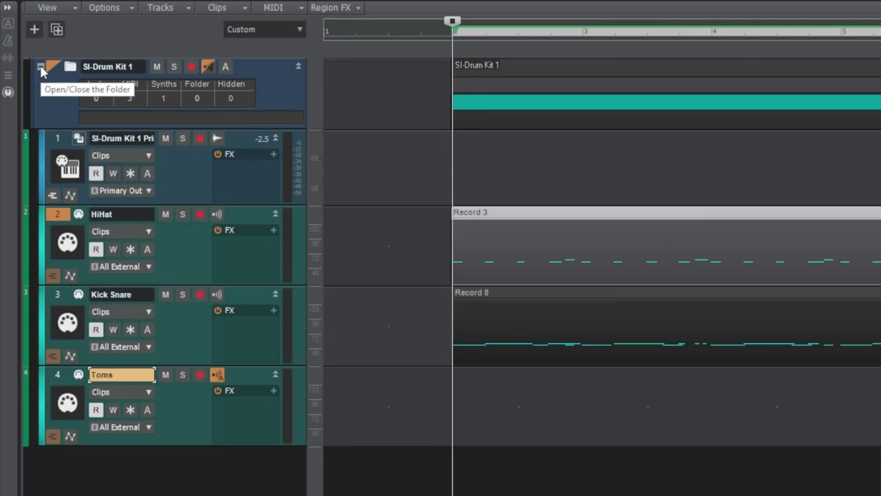
{"action": "left_click", "coordinate": [41, 67]}
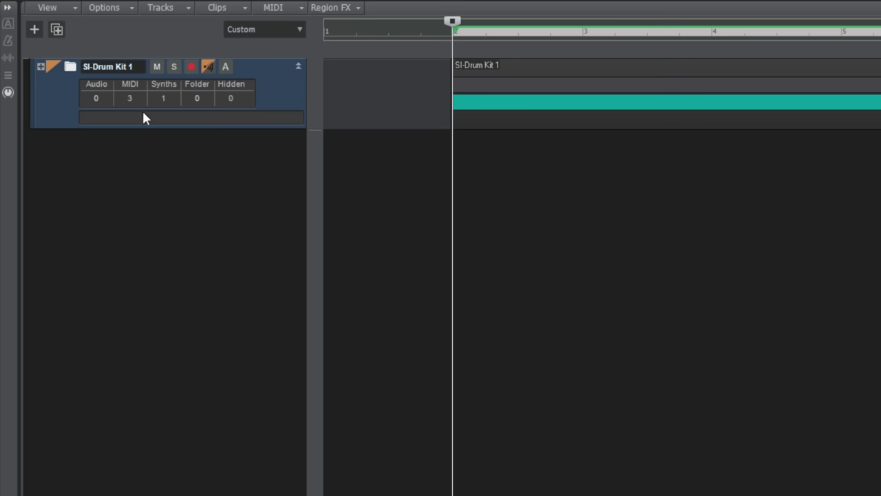
{"action": "left_click", "coordinate": [41, 67]}
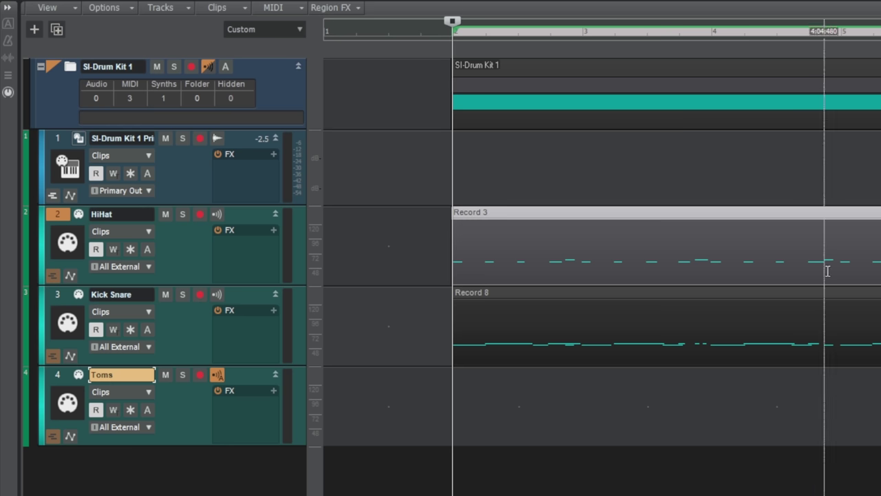
Hide the drum folder's three MIDI tracks, then show them again
{"action": "left_click", "coordinate": [132, 98]}
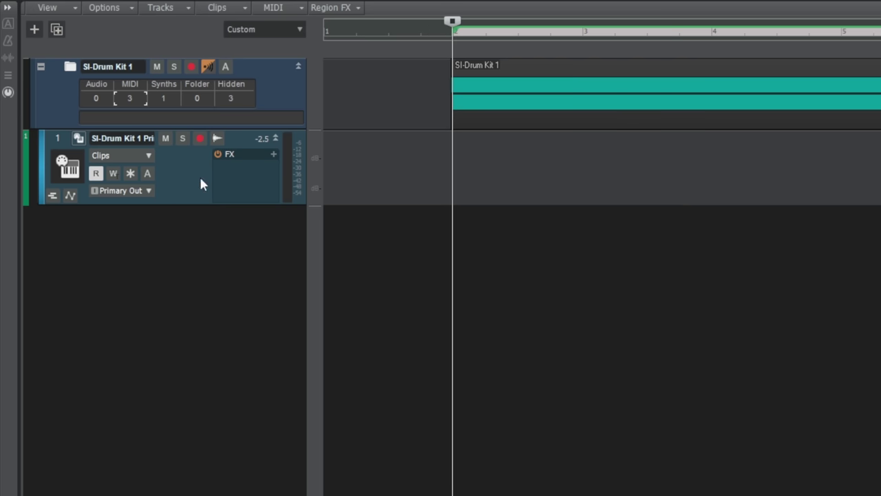
{"action": "left_click", "coordinate": [131, 99]}
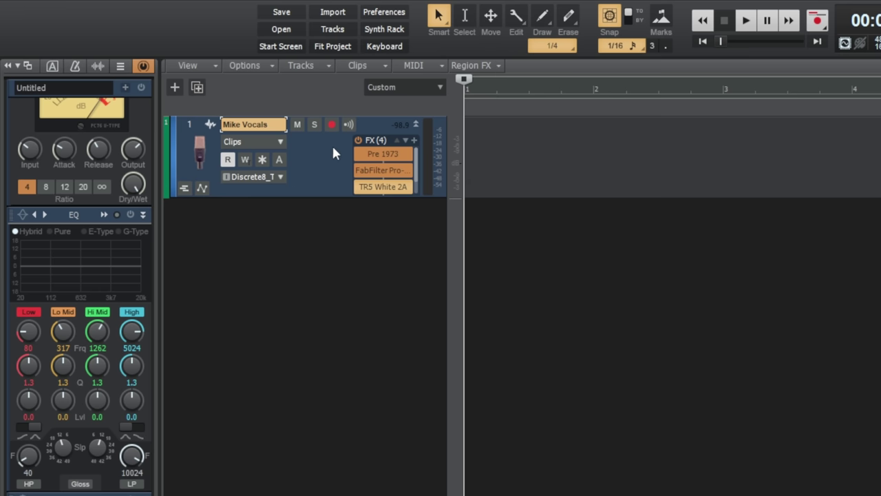
Open and close Pre 1973, Pro-Q 3, White 2A and TRS De-Esser in turn from the vocal FX rack
{"action": "left_click", "coordinate": [383, 160]}
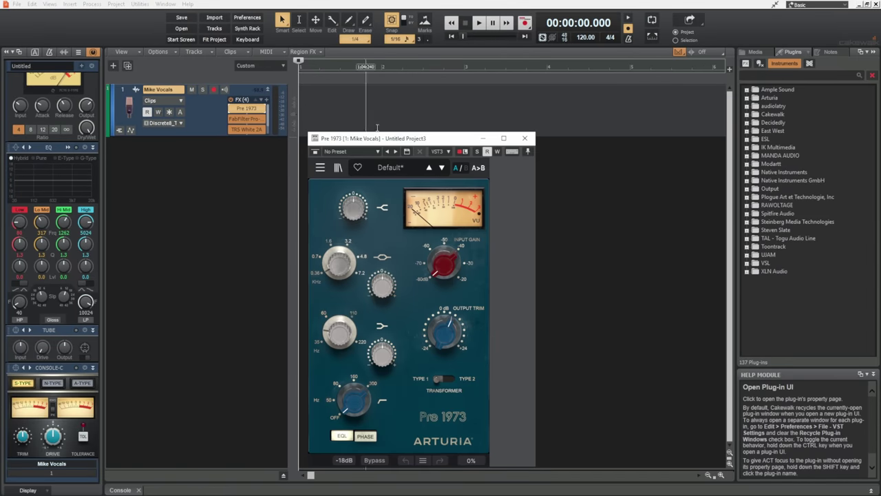
{"action": "left_click", "coordinate": [525, 137]}
{"action": "left_click", "coordinate": [248, 120]}
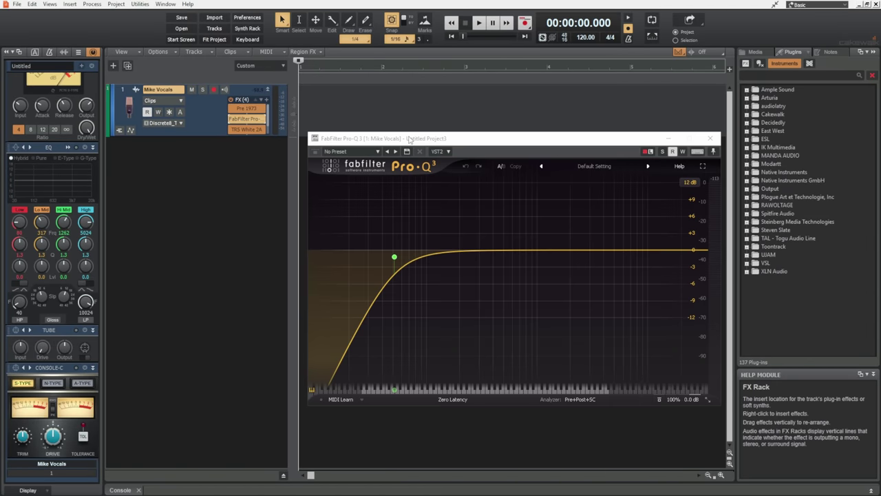
{"action": "left_click", "coordinate": [711, 139]}
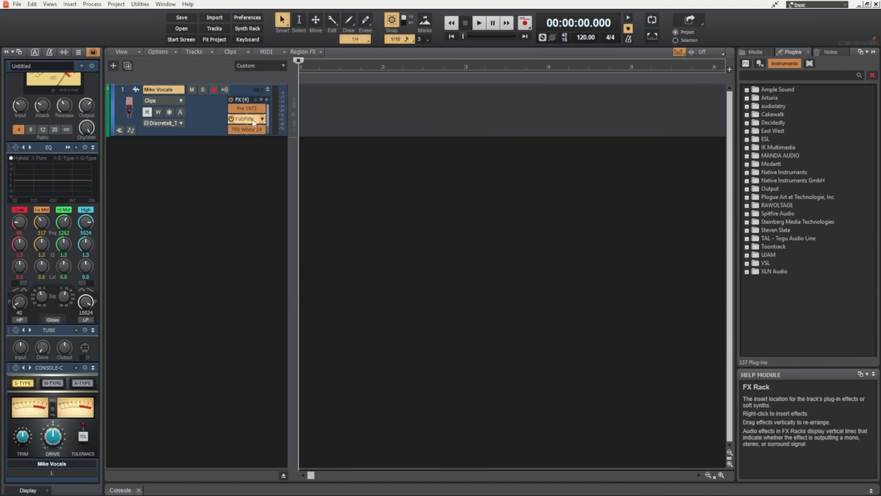
{"action": "left_click", "coordinate": [246, 130]}
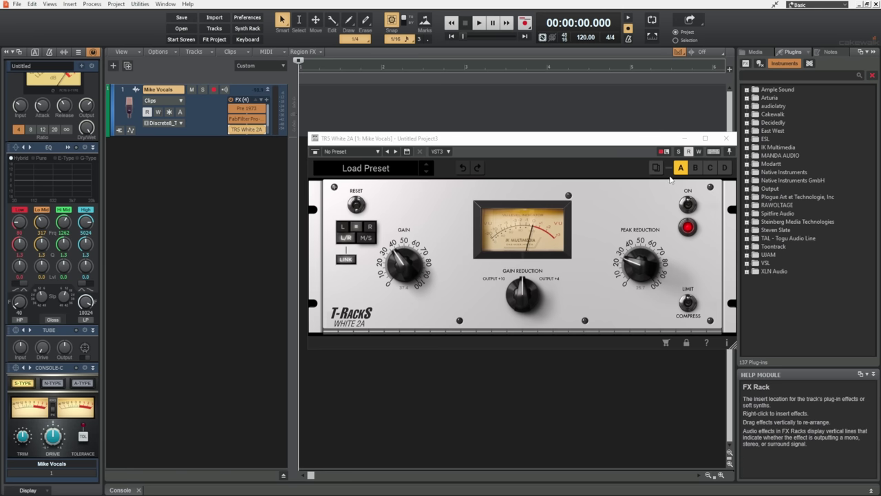
{"action": "left_click", "coordinate": [728, 139]}
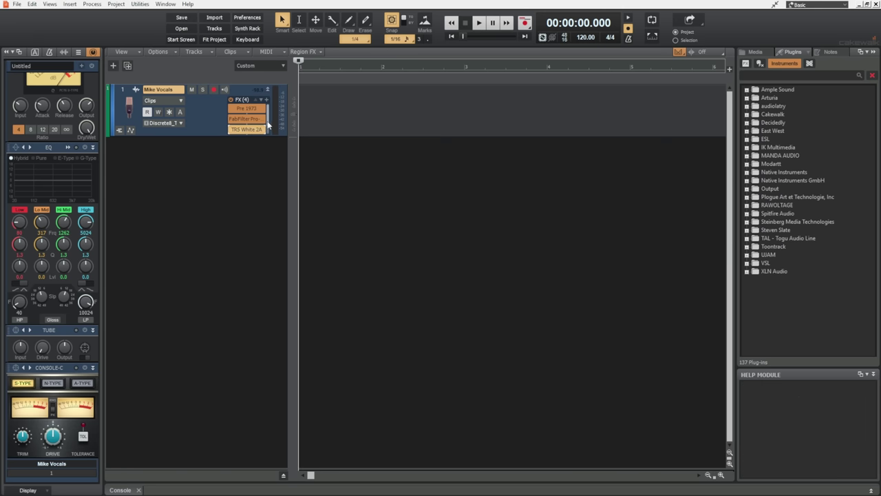
{"action": "scroll", "coordinate": [268, 126], "scroll_direction": "down", "scroll_amount": 1}
{"action": "left_click", "coordinate": [241, 130]}
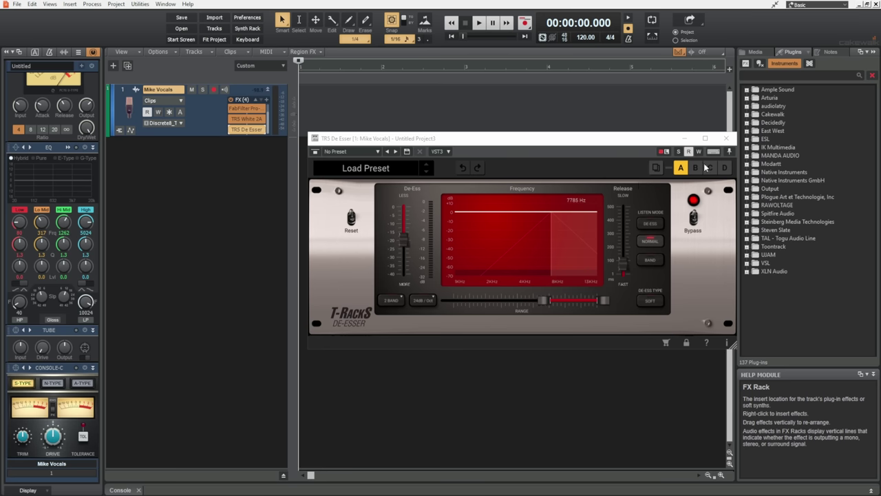
{"action": "left_click", "coordinate": [727, 139]}
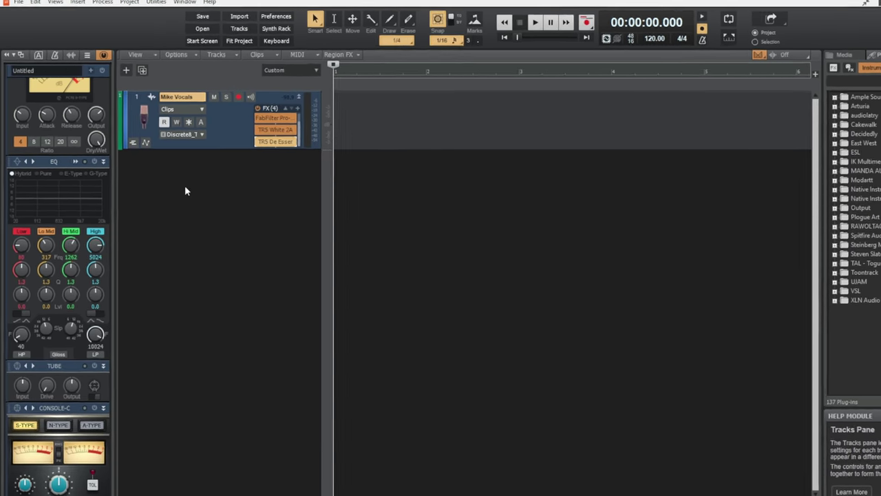
Insert a new track from the Audio Track Templates > Vocals > Mike Vocals template
{"action": "right_click", "coordinate": [168, 172]}
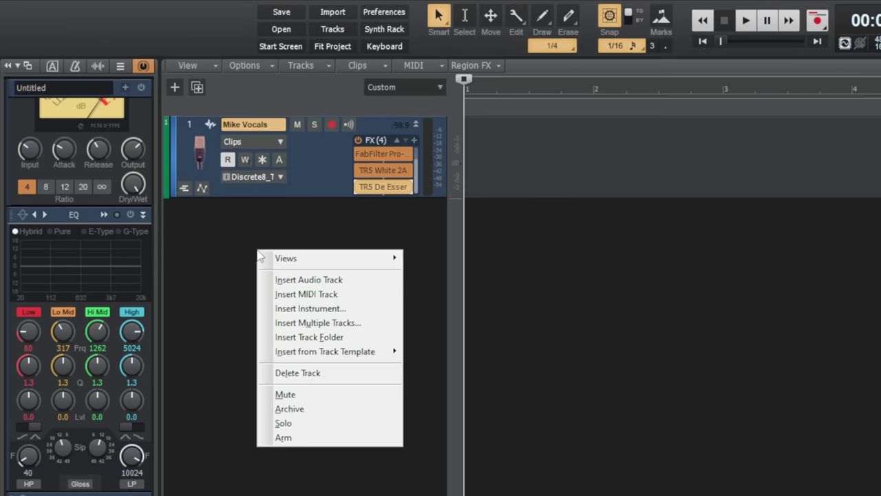
{"action": "mouse_move", "coordinate": [317, 359]}
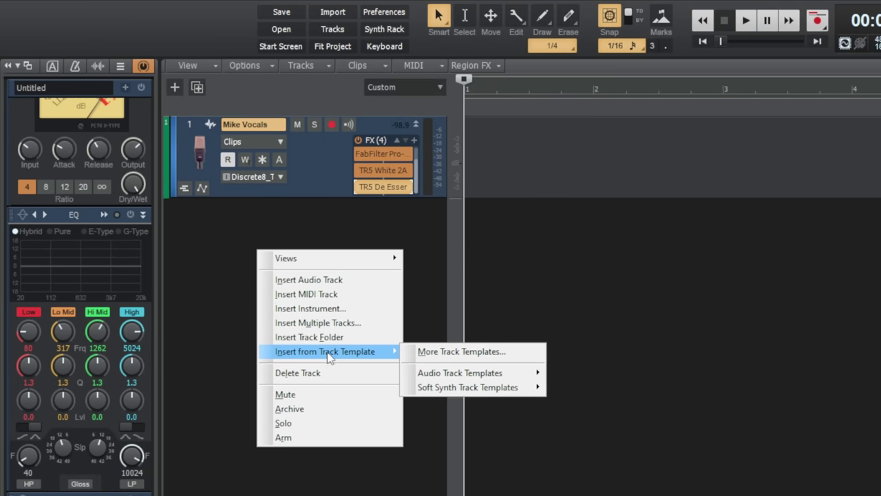
{"action": "mouse_move", "coordinate": [461, 379]}
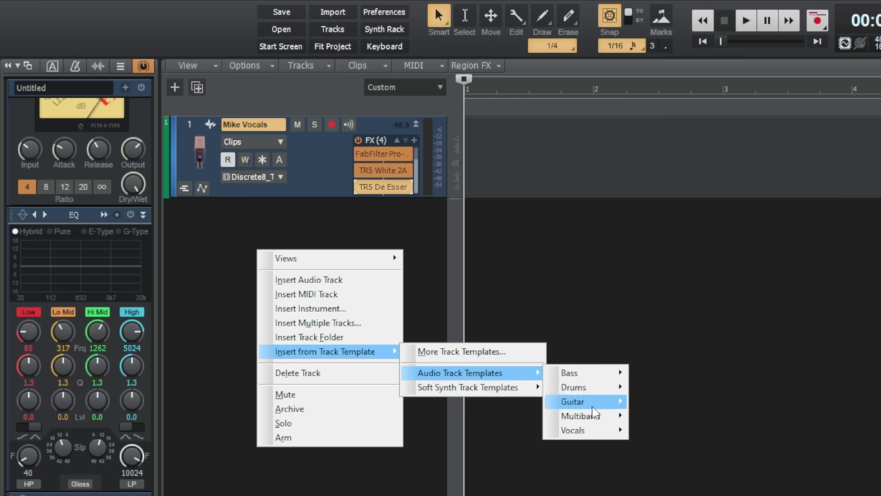
{"action": "mouse_move", "coordinate": [596, 432]}
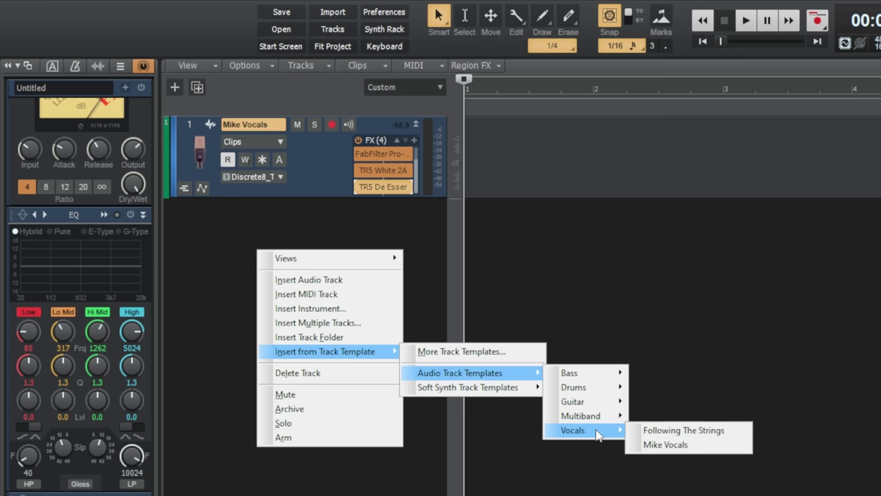
{"action": "left_click", "coordinate": [679, 445]}
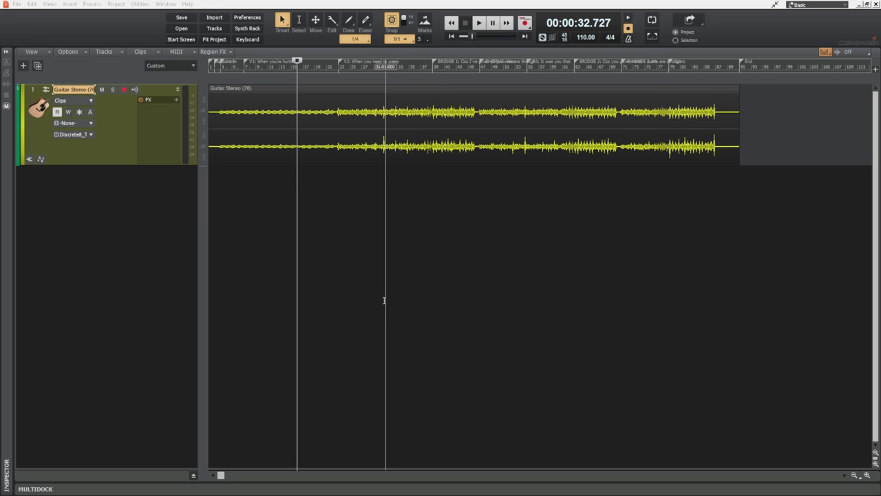
Bounce Guitar Stereo (76) to new tracks with Split Mono channel format and Tracks as the source category
{"action": "left_click", "coordinate": [31, 90]}
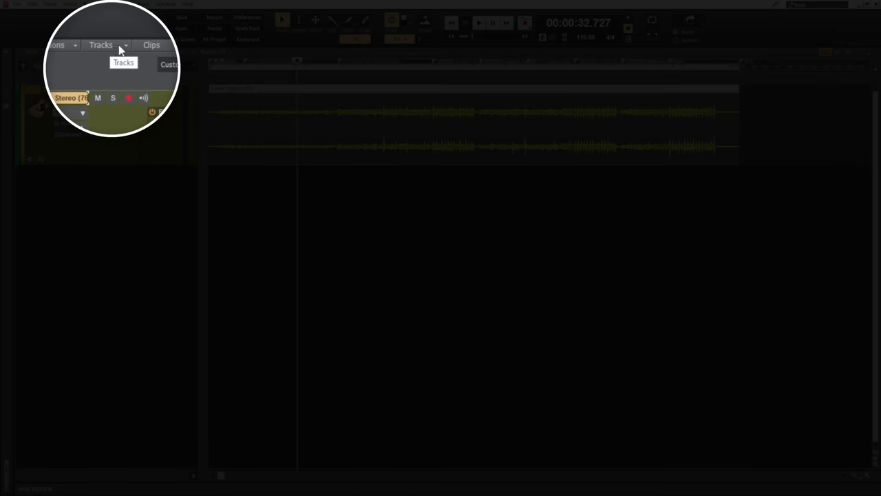
{"action": "left_click", "coordinate": [104, 52]}
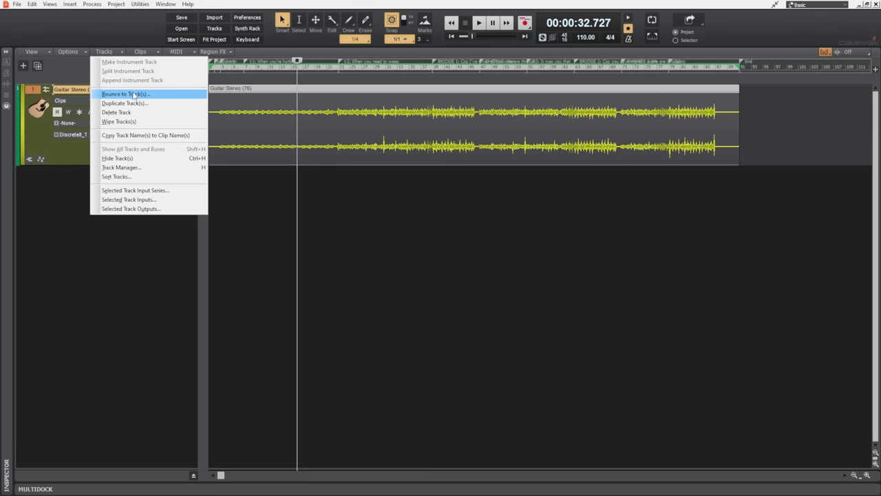
{"action": "left_click", "coordinate": [135, 94]}
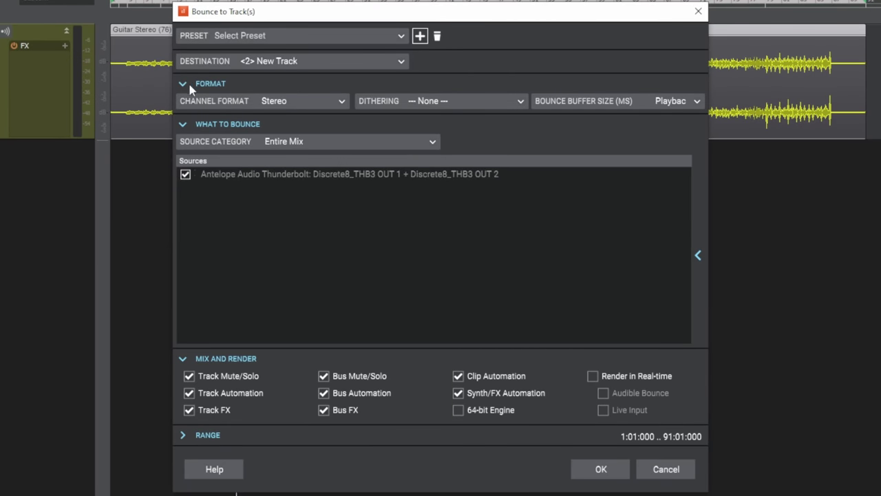
{"action": "left_click", "coordinate": [338, 101]}
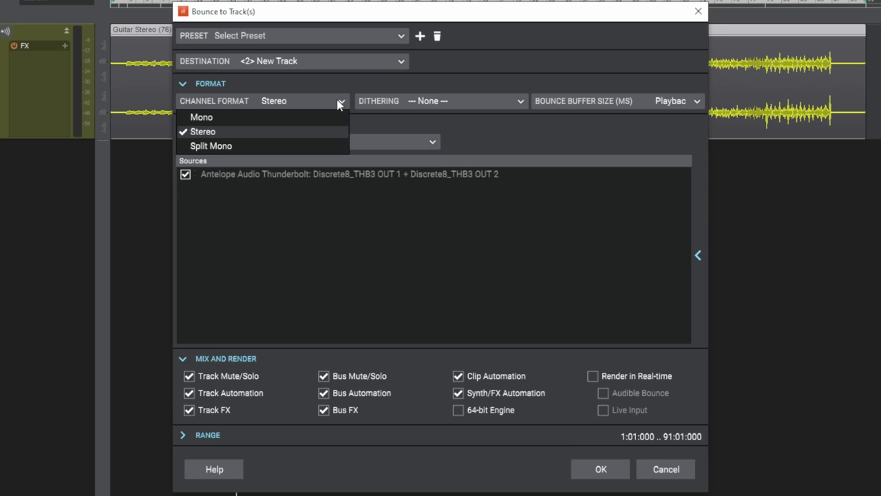
{"action": "left_click", "coordinate": [213, 146]}
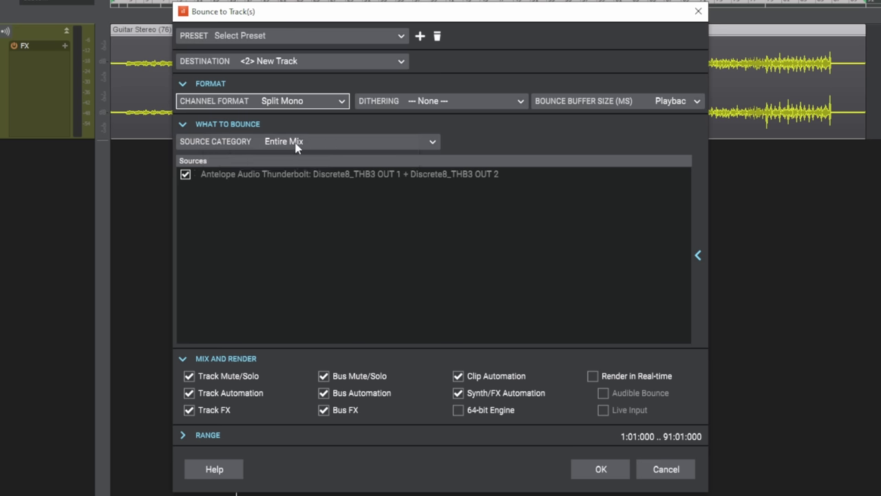
{"action": "left_click", "coordinate": [314, 141]}
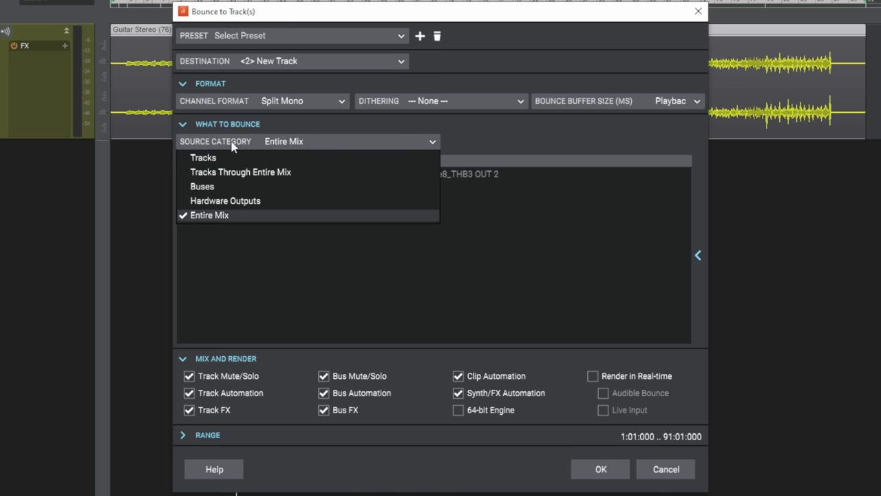
{"action": "left_click", "coordinate": [211, 159]}
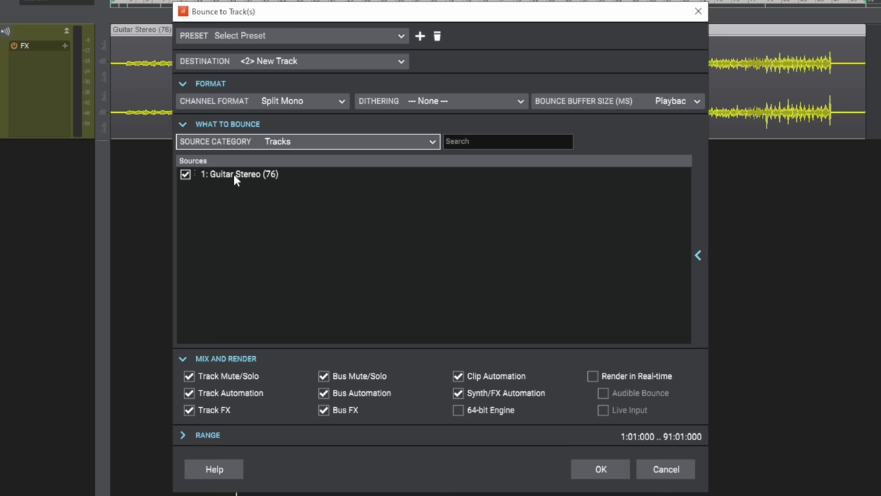
{"action": "left_click", "coordinate": [186, 177]}
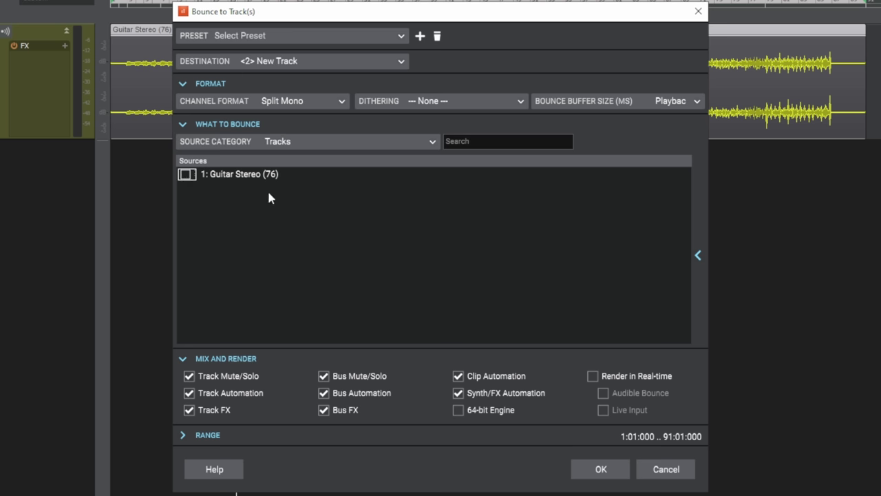
{"action": "left_click", "coordinate": [186, 175]}
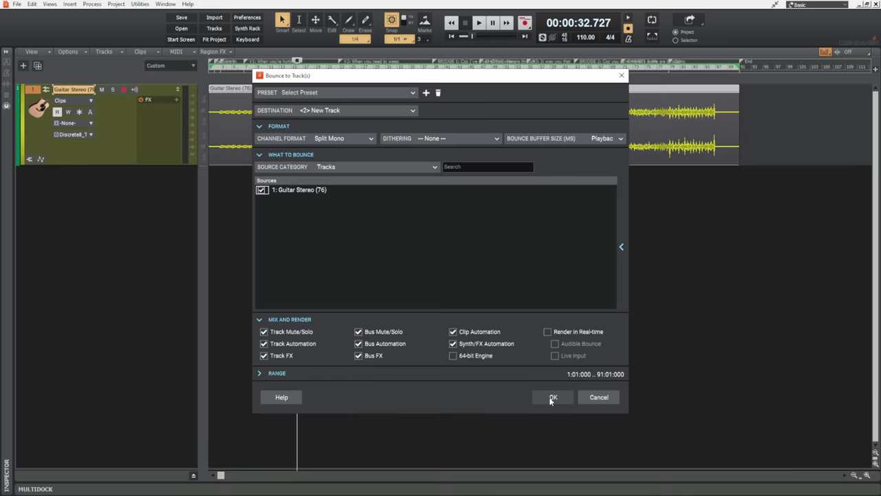
{"action": "left_click", "coordinate": [552, 397]}
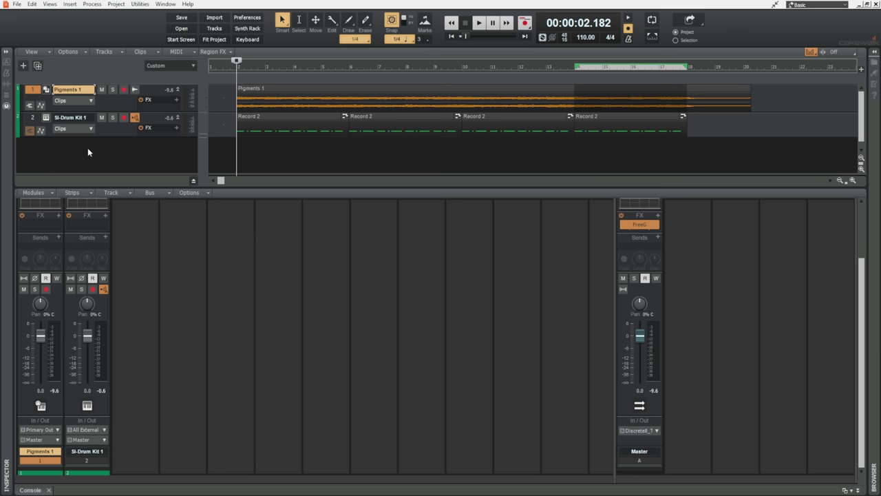
{"action": "left_click", "coordinate": [70, 289]}
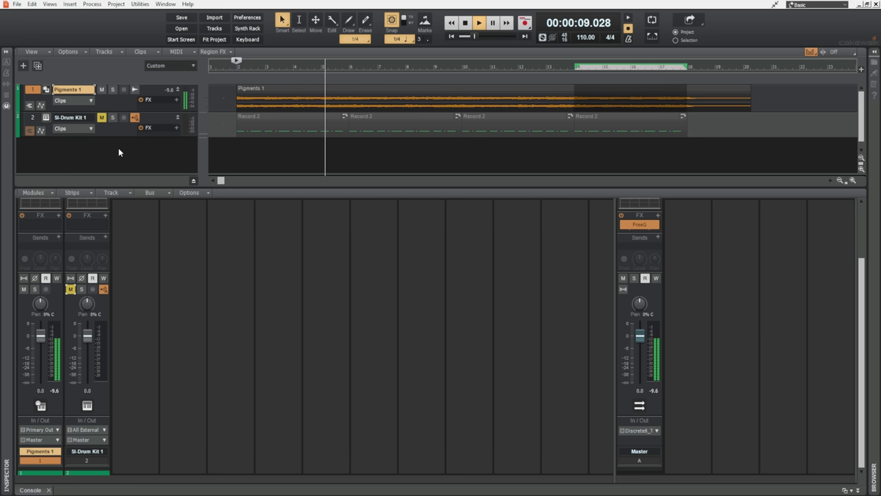
{"action": "key", "text": "space"}
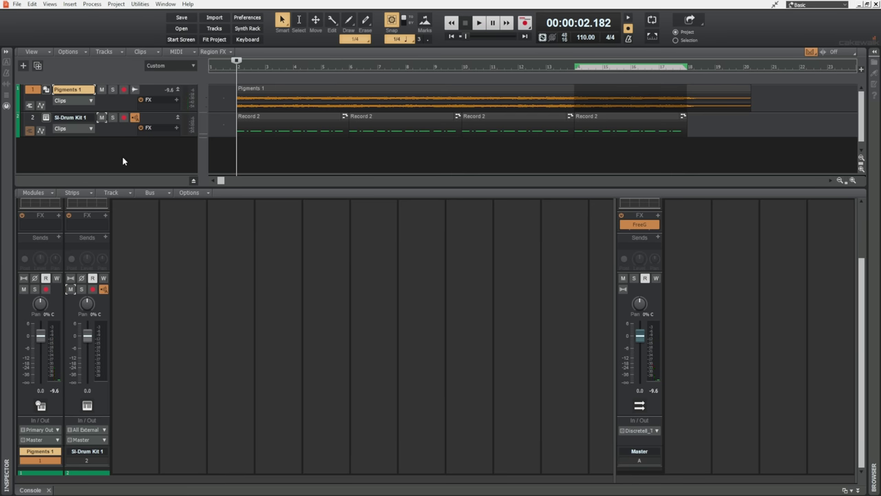
{"action": "key", "text": "space"}
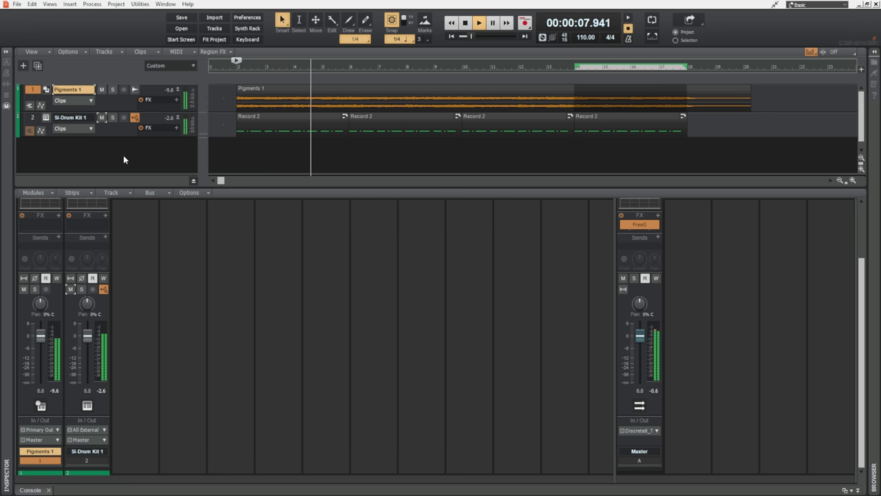
{"action": "key", "text": "space"}
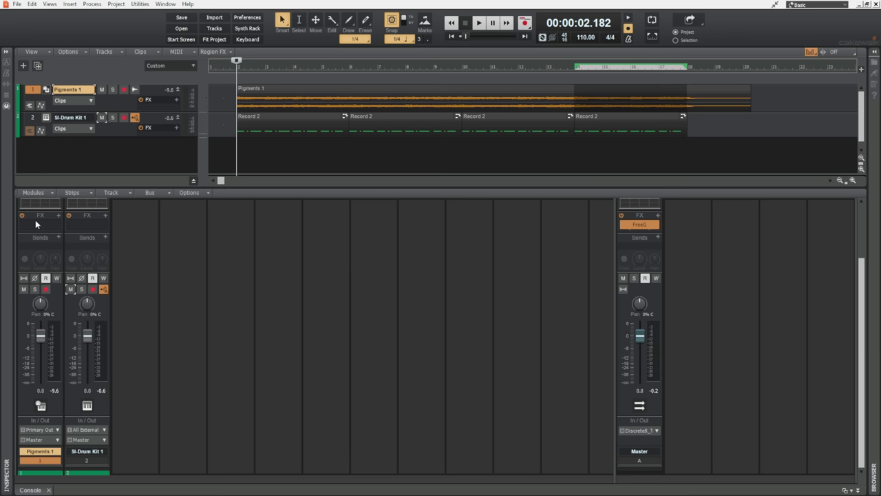
Add Sonitus Compressor to Pigments 1 and set SI-Drum Kit 1's output to Sonitus:fx Compressor (Side Input)
{"action": "left_click", "coordinate": [57, 216]}
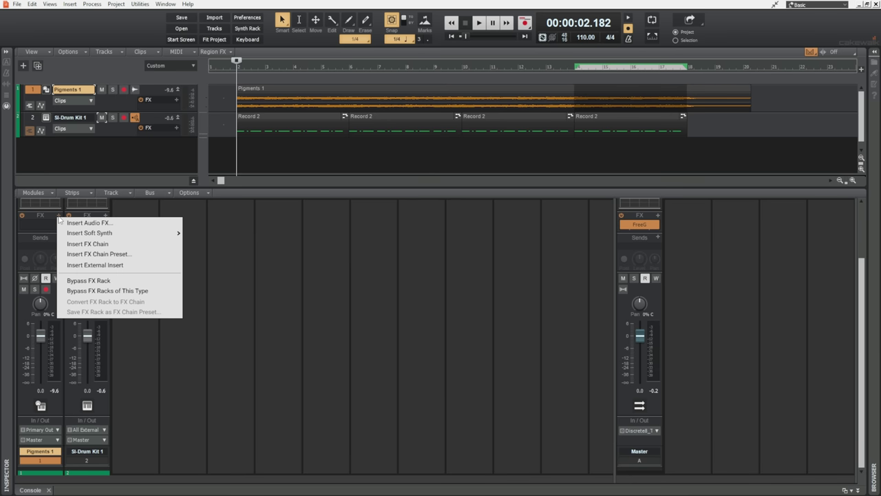
{"action": "left_click", "coordinate": [81, 223]}
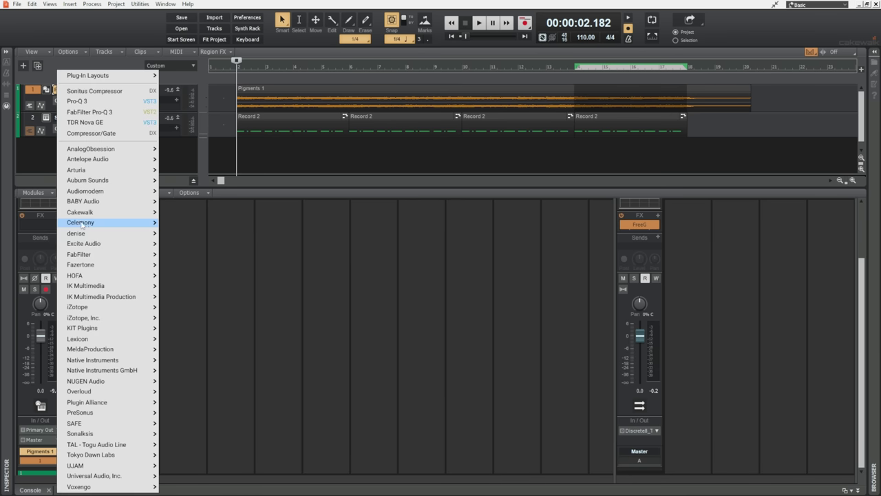
{"action": "left_click", "coordinate": [86, 92]}
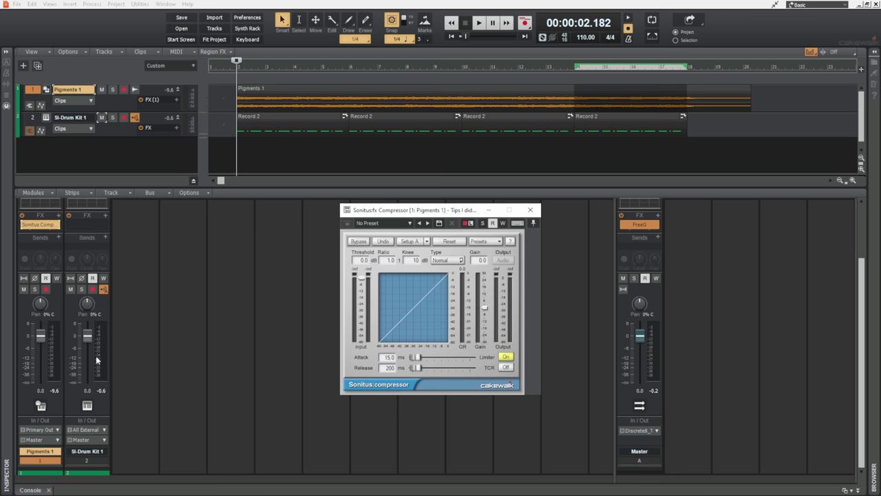
{"action": "left_click", "coordinate": [97, 442]}
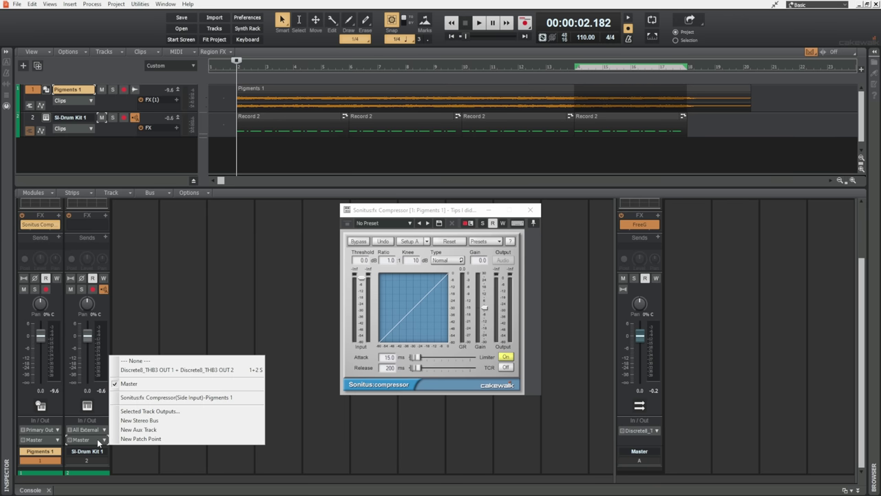
{"action": "left_click", "coordinate": [130, 397]}
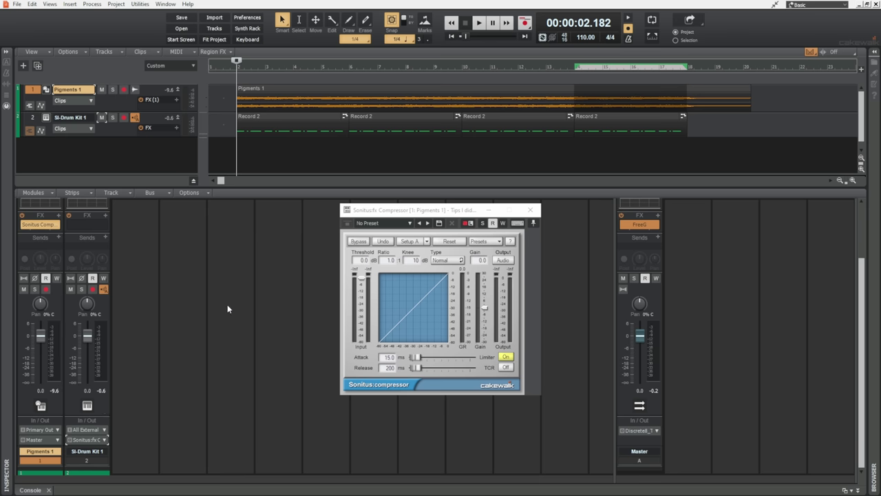
Set the compressor to -36.1 dB threshold, 4.4:1 ratio and hard knee, then audition with brief playback
{"action": "left_click_drag", "start_coordinate": [362, 278], "coordinate": [362, 296]}
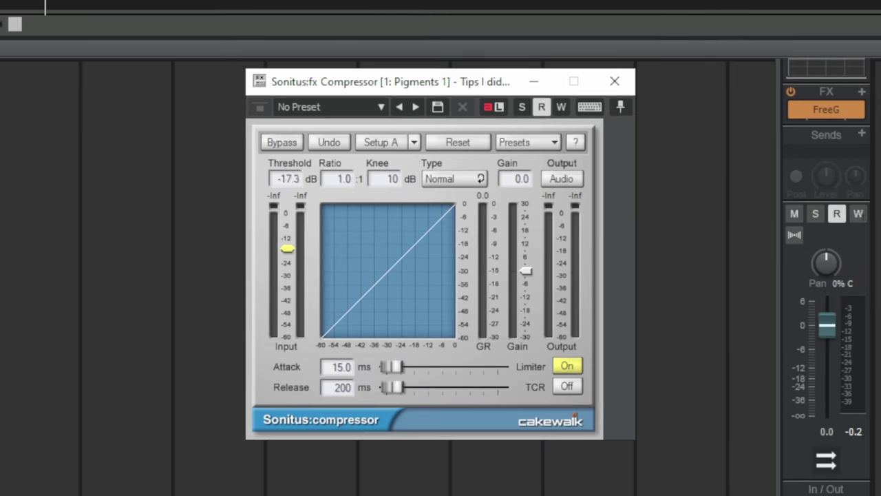
{"action": "left_click_drag", "start_coordinate": [287, 248], "coordinate": [287, 272]}
{"action": "mouse_move", "coordinate": [345, 179]}
{"action": "left_mouse_down"}
{"action": "mouse_move", "coordinate": [336, 157]}
{"action": "mouse_move", "coordinate": [356, 197]}
{"action": "mouse_move", "coordinate": [349, 193]}
{"action": "left_mouse_up"}
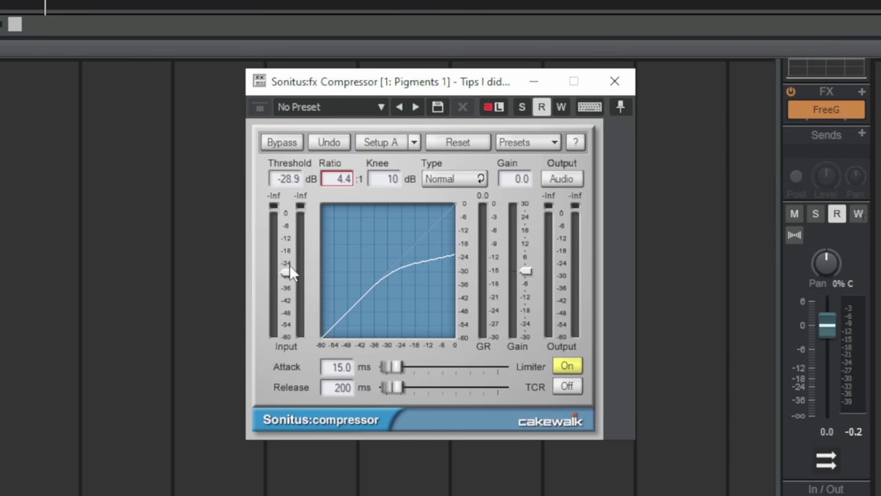
{"action": "left_click_drag", "start_coordinate": [289, 274], "coordinate": [289, 289]}
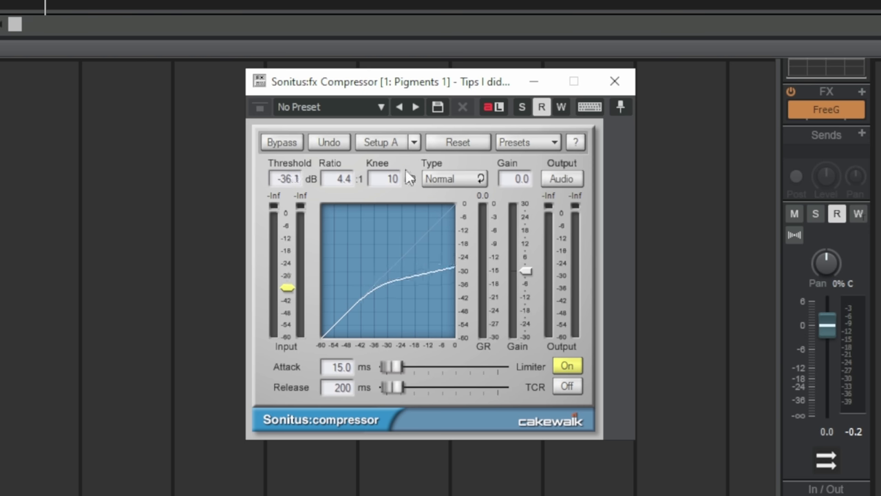
{"action": "left_click_drag", "start_coordinate": [388, 178], "coordinate": [397, 200]}
{"action": "key", "text": "space"}
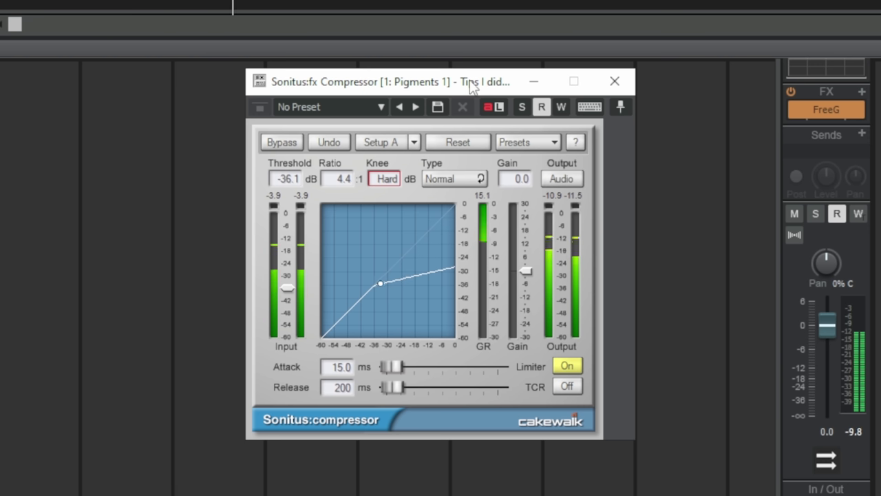
{"action": "key", "text": "space"}
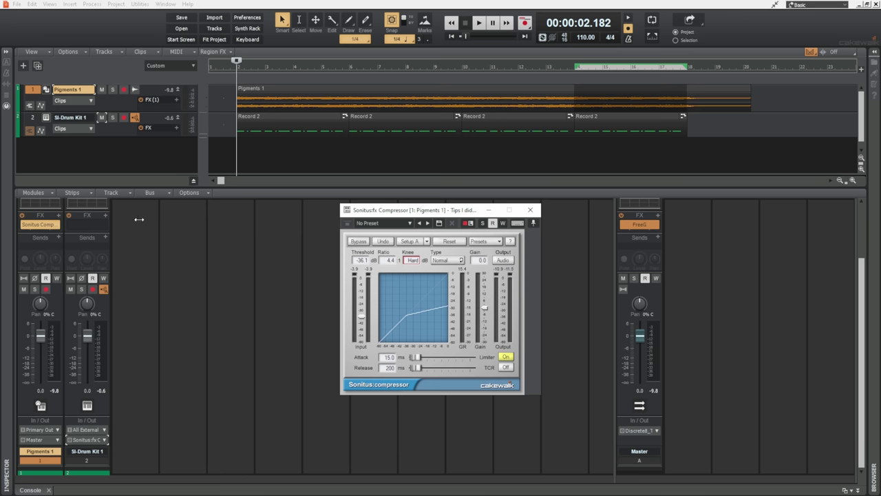
Delete the Sonitus compressor from Pigments 1, insert FabFilter Pro-Q 3, and move its window up-left
{"action": "right_click", "coordinate": [39, 227]}
{"action": "left_click", "coordinate": [39, 234]}
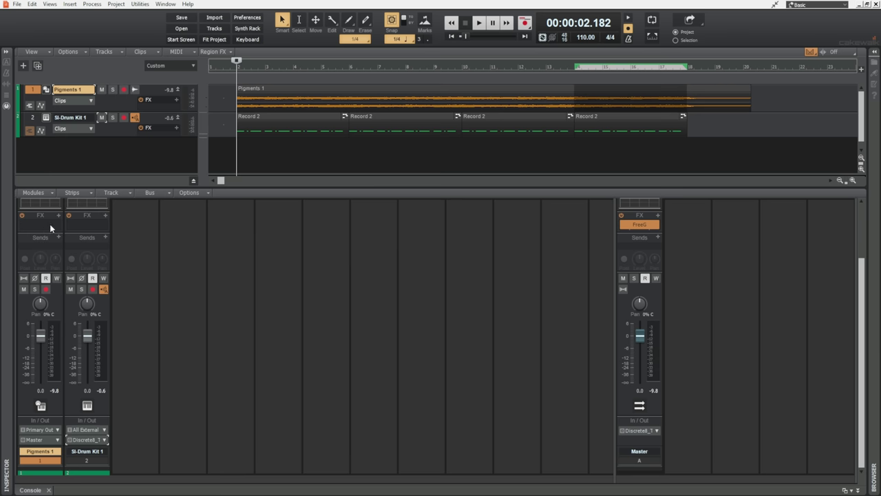
{"action": "left_click", "coordinate": [59, 215]}
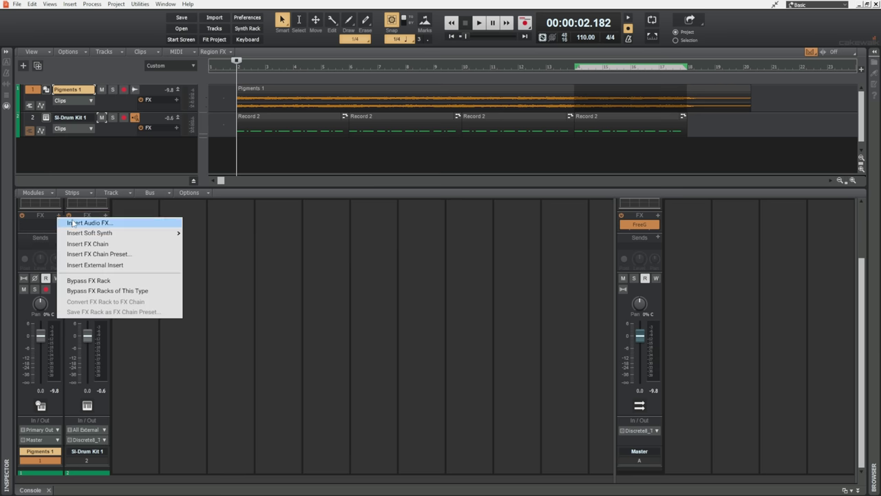
{"action": "left_click", "coordinate": [72, 223]}
{"action": "mouse_move", "coordinate": [99, 171]}
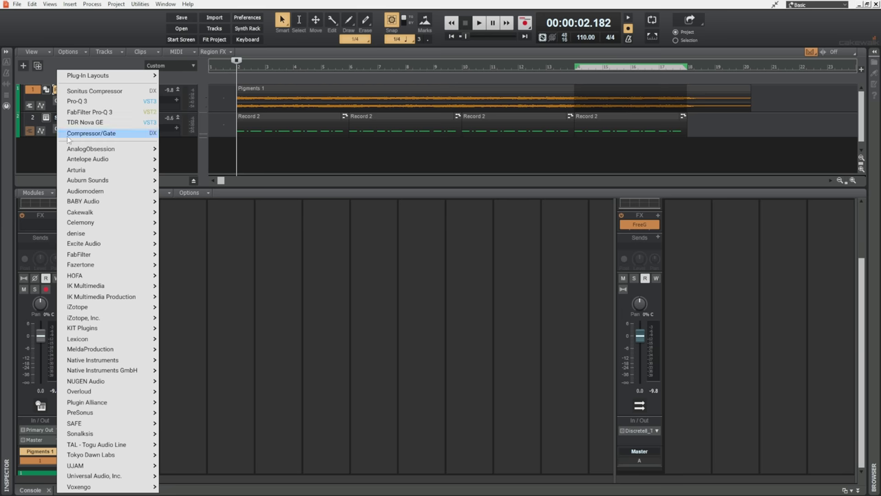
{"action": "mouse_move", "coordinate": [76, 75]}
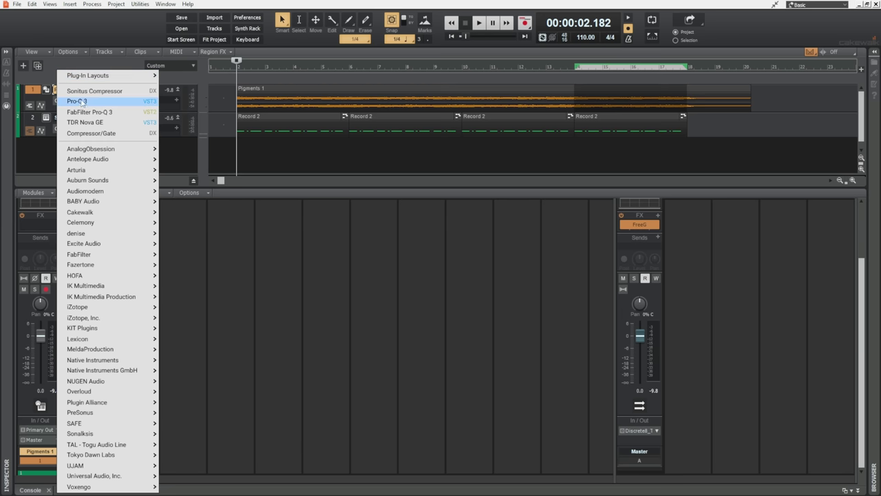
{"action": "left_click", "coordinate": [78, 102]}
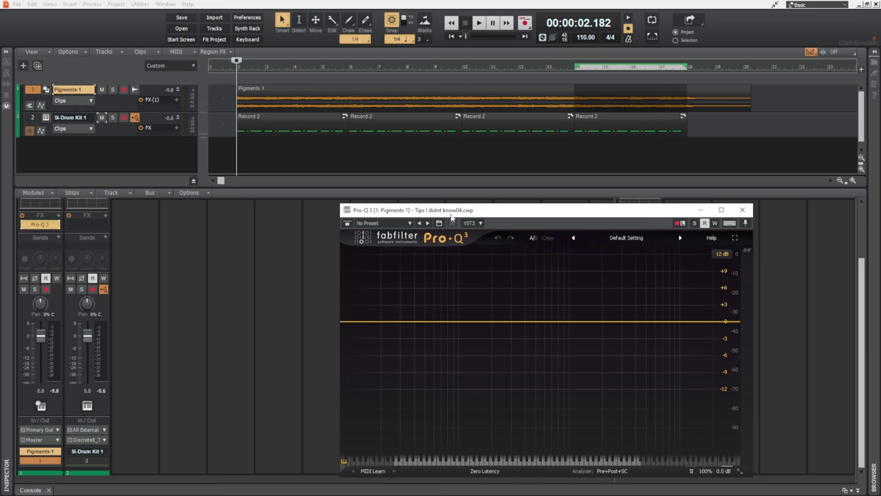
{"action": "left_click_drag", "start_coordinate": [495, 212], "coordinate": [325, 119]}
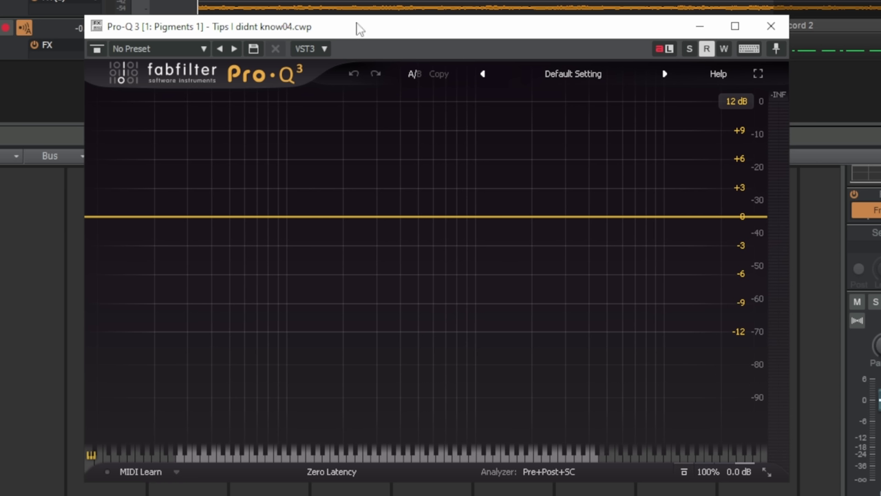
Add a wide bell band near 2073.5 Hz on the Pro-Q 3 curve, with Q around 0.646
{"action": "left_click", "coordinate": [533, 217]}
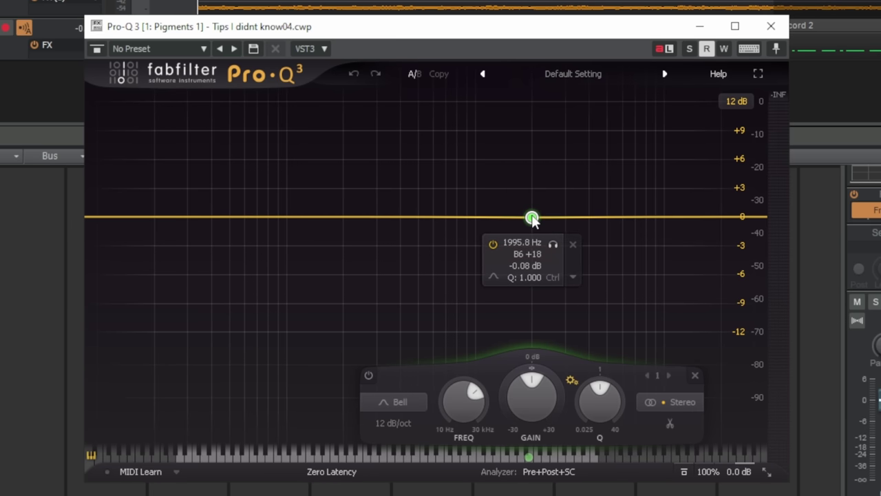
{"action": "left_click_drag", "start_coordinate": [533, 218], "coordinate": [538, 173]}
{"action": "scroll", "coordinate": [606, 396], "scroll_direction": "up", "scroll_amount": 10}
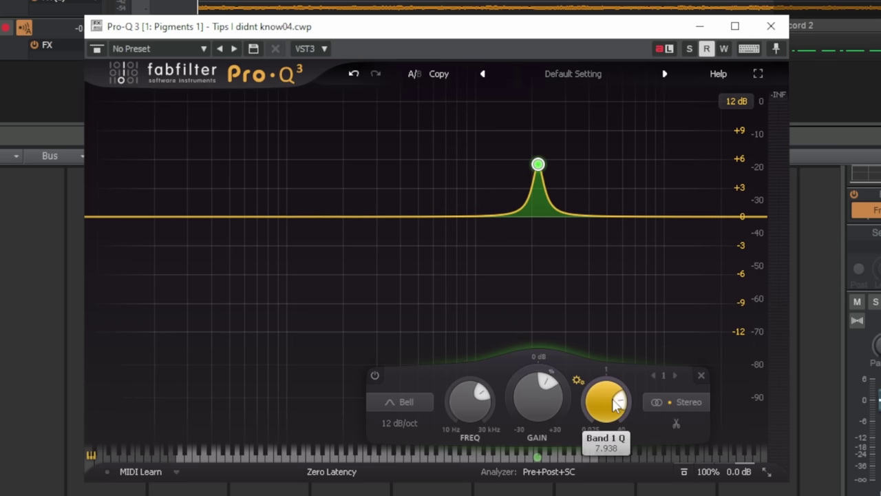
{"action": "left_click_drag", "start_coordinate": [616, 403], "coordinate": [619, 437]}
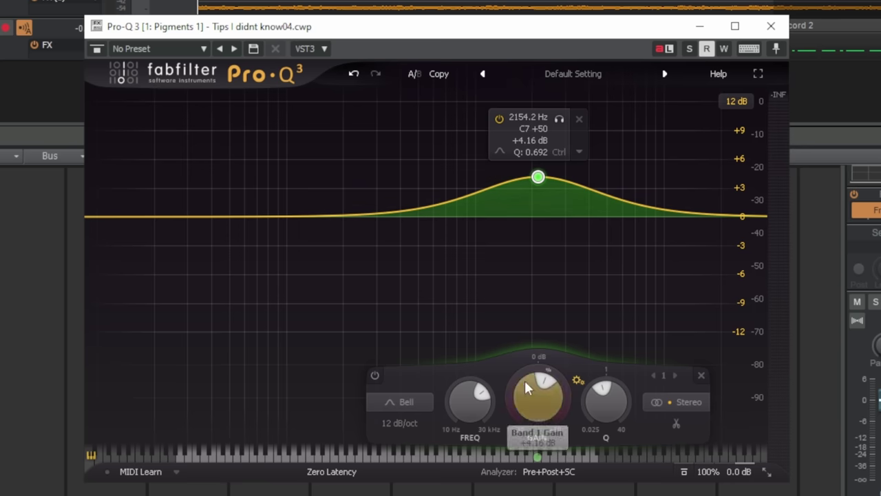
Give band 1 a boosting dynamic range with static gain near 0 dB, then audition playback
{"action": "mouse_move", "coordinate": [520, 382]}
{"action": "left_click_drag", "start_coordinate": [520, 382], "coordinate": [509, 236]}
{"action": "left_click_drag", "start_coordinate": [537, 204], "coordinate": [535, 222]}
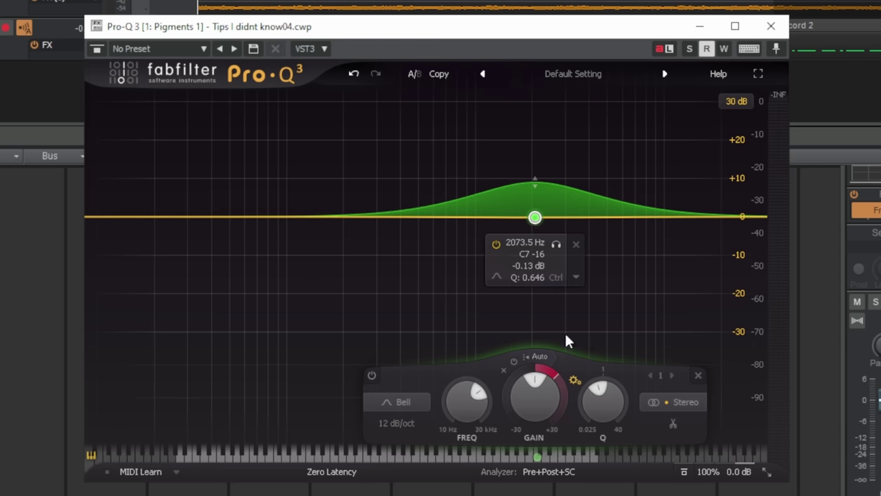
{"action": "left_click_drag", "start_coordinate": [558, 379], "coordinate": [553, 352]}
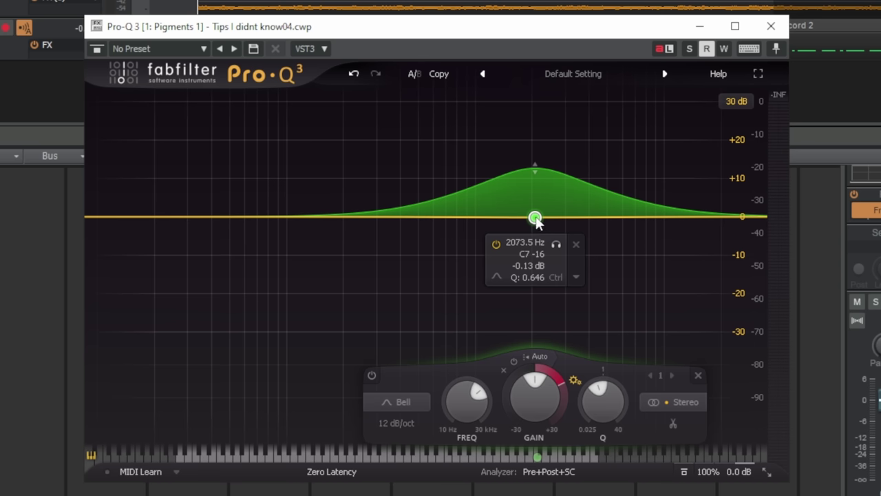
{"action": "key", "text": "space"}
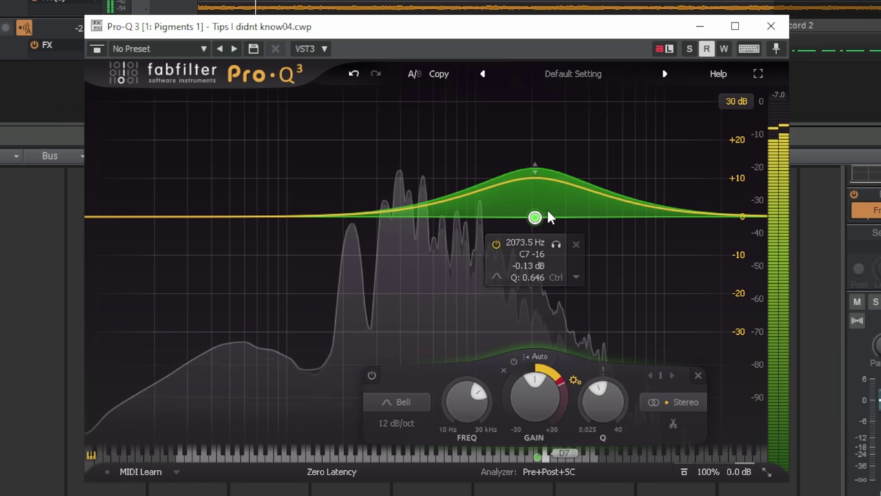
{"action": "key", "text": "space"}
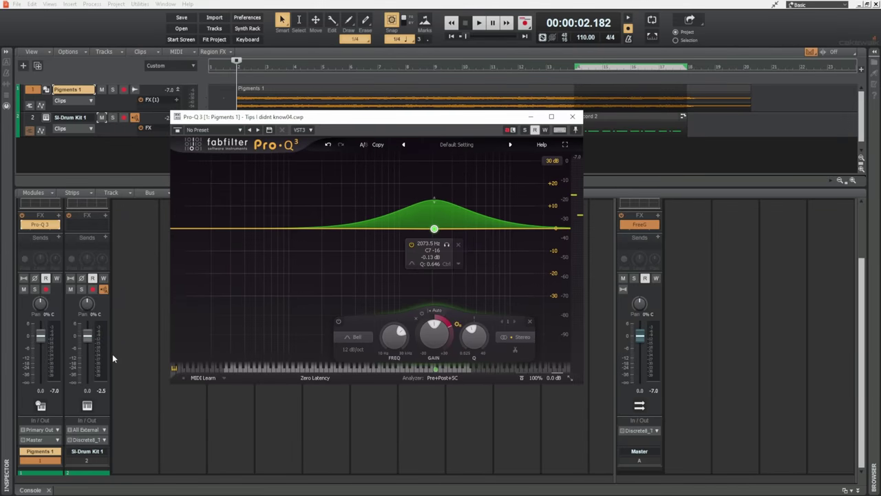
Route the SI-Drum Kit output into Pro-Q 3's sidechain and set band 1 to a manual threshold
{"action": "left_click", "coordinate": [104, 440]}
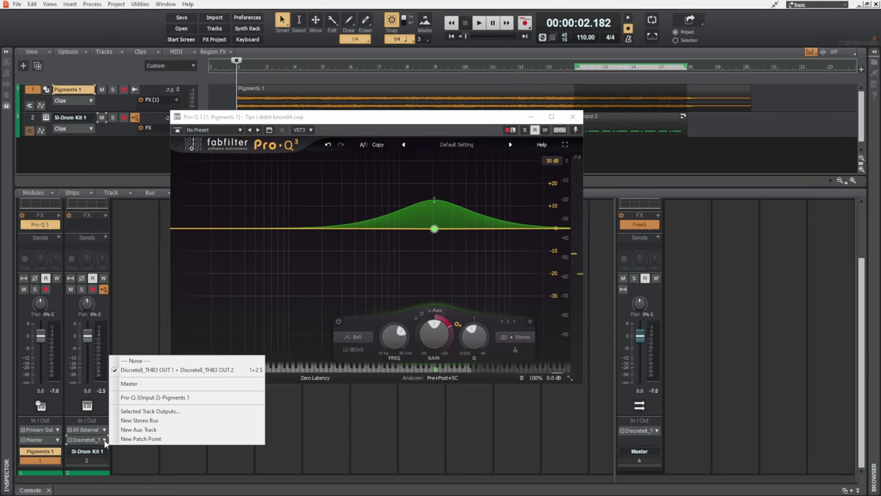
{"action": "left_click", "coordinate": [132, 397]}
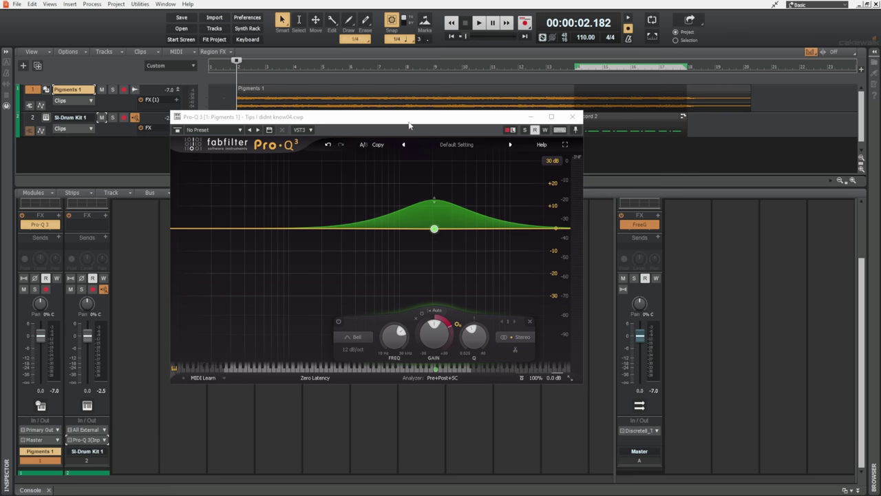
{"action": "mouse_move", "coordinate": [451, 218]}
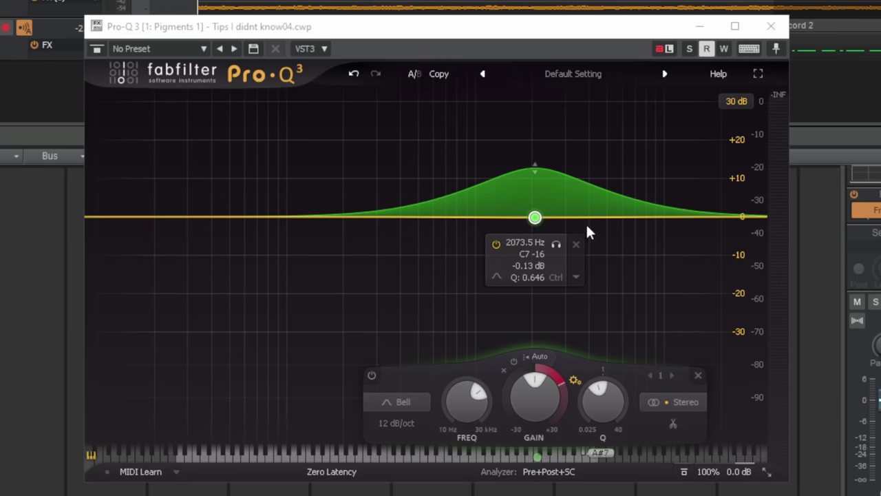
{"action": "left_click", "coordinate": [539, 358]}
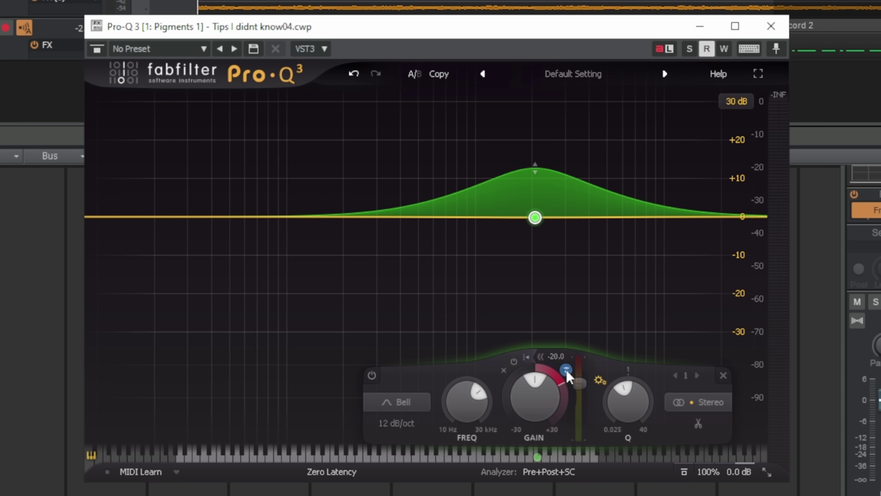
Lower band 1's dynamic threshold to about -36.7 dB while playing back the sidechained EQ
{"action": "left_click_drag", "start_coordinate": [578, 382], "coordinate": [580, 405]}
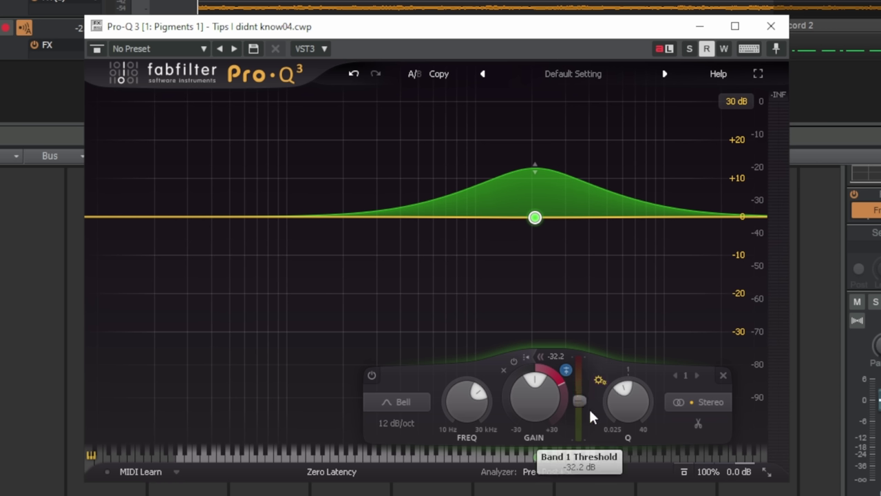
{"action": "key", "text": "space"}
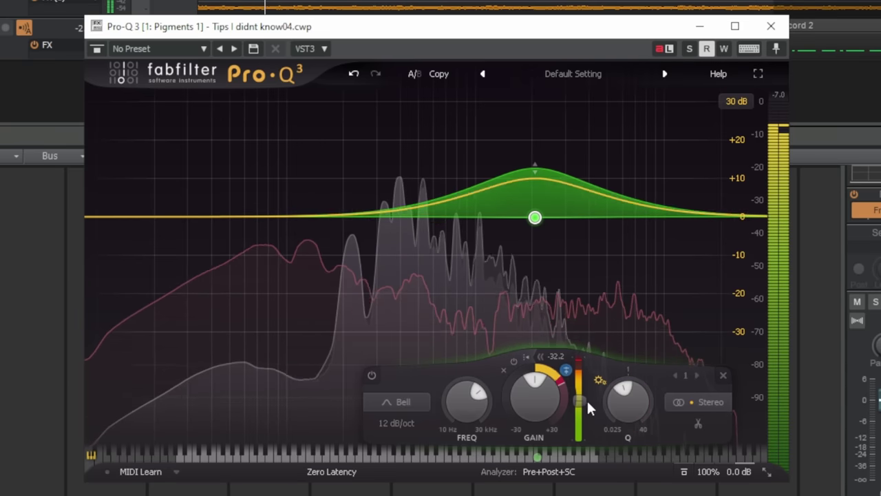
{"action": "left_click_drag", "start_coordinate": [586, 402], "coordinate": [563, 356]}
{"action": "mouse_move", "coordinate": [588, 234]}
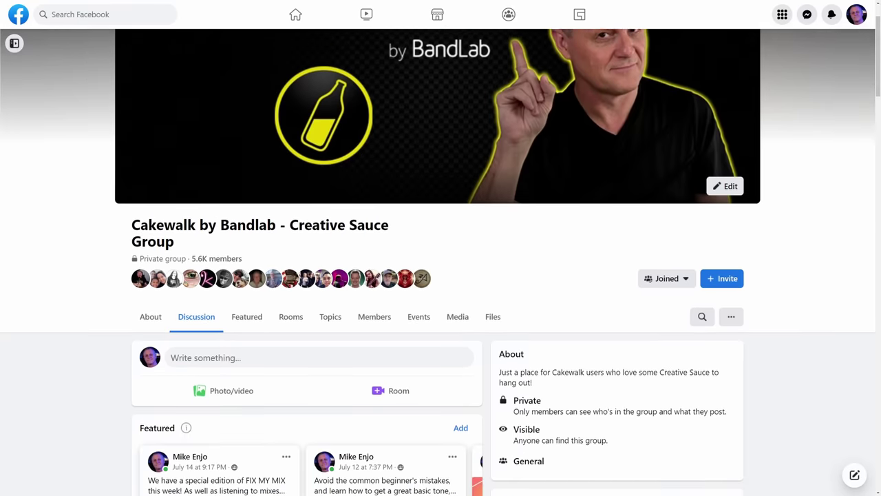
{"action": "scroll", "coordinate": [440, 261], "scroll_direction": "down", "scroll_amount": 3}
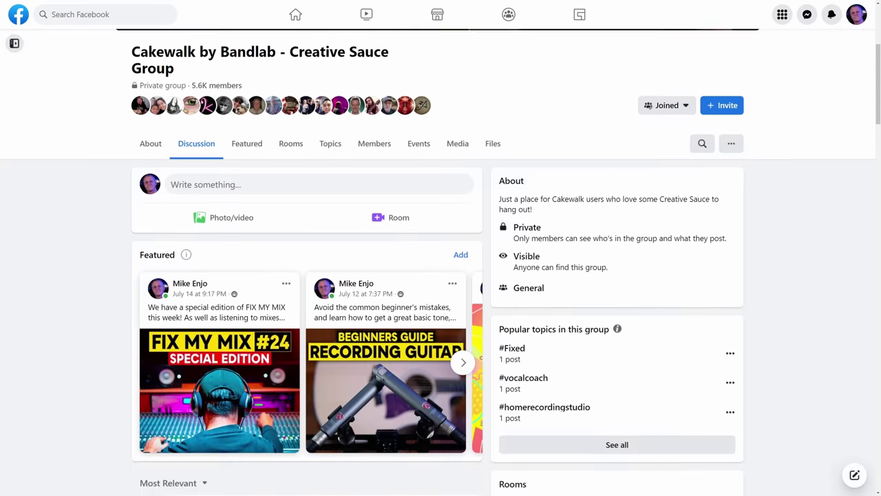